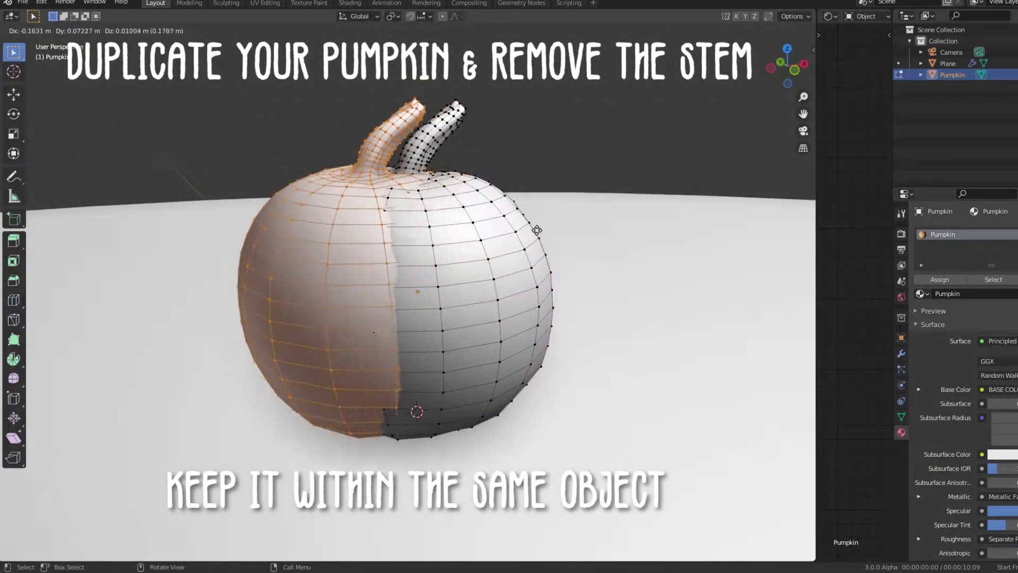
# Step: Hide the pumpkin duplicate and delete the stem faces, leaving a hole at the top
pyautogui.press('h')
pyautogui.moveTo(422, 223); pyautogui.dragTo(392, 227, button='middle')
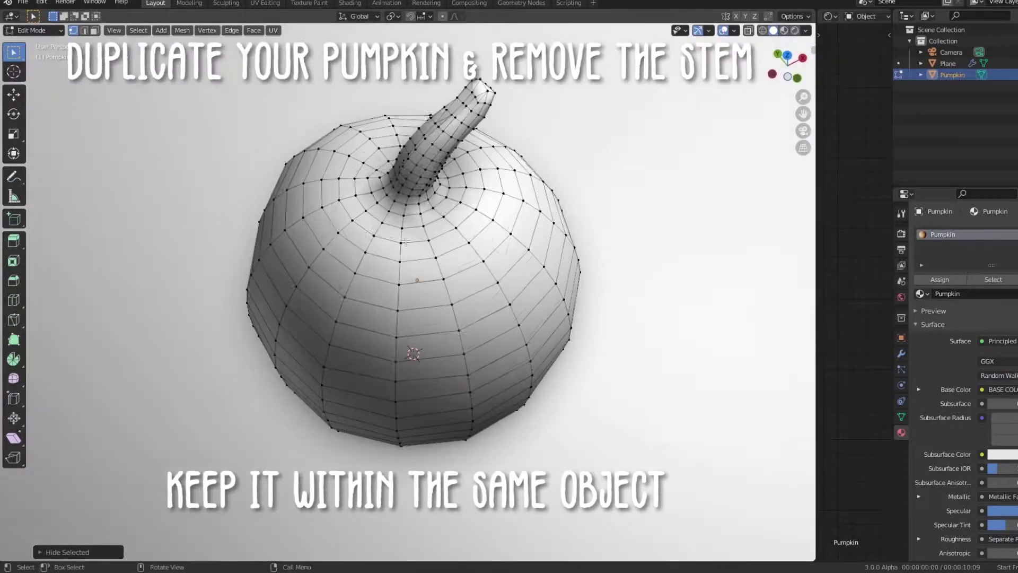
pyautogui.press('2')
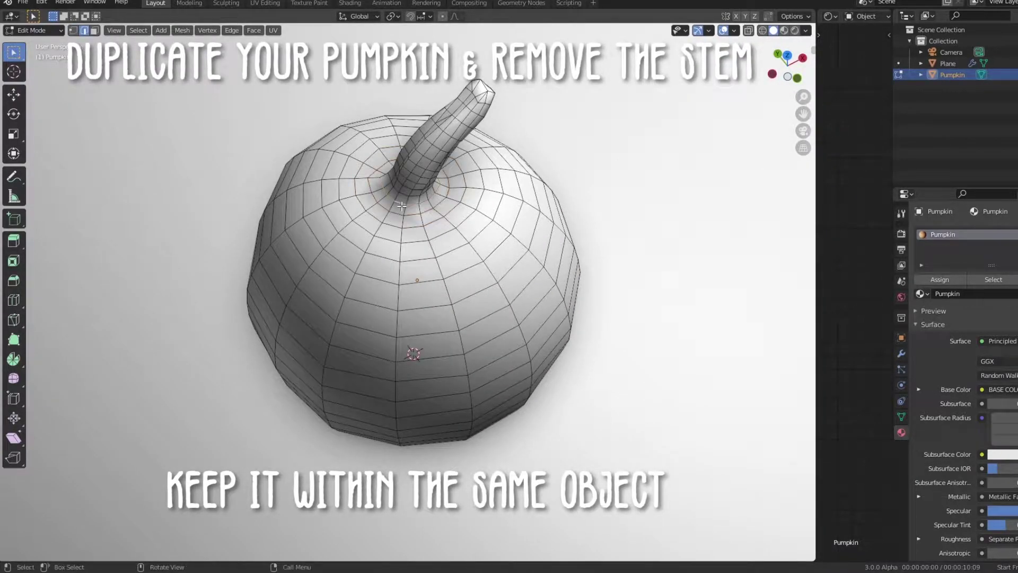
pyautogui.press('h')
pyautogui.press('h')
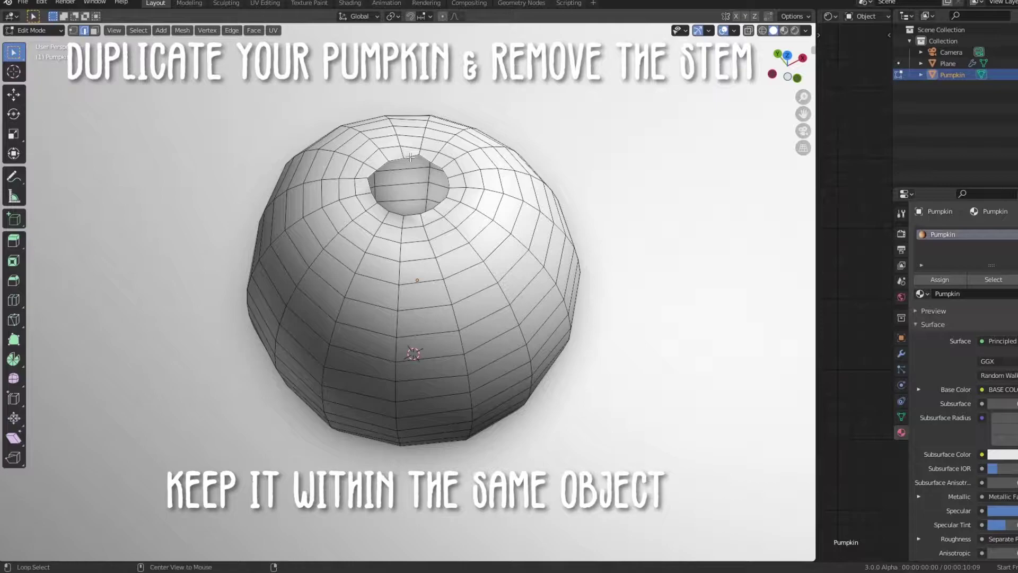
# Step: Grid Fill the hole's rim loop and subdivide the new fill faces
pyautogui.keyDown('alt'); pyautogui.click(410, 157); pyautogui.keyUp('alt')
pyautogui.scroll(3, 410, 157)
pyautogui.scroll(2, 425, 233)
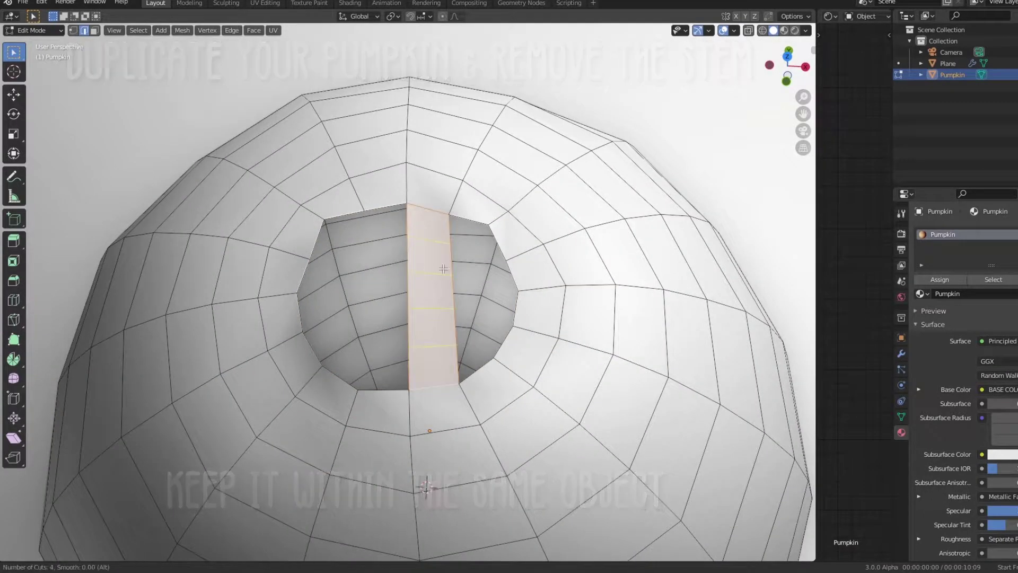
pyautogui.press('1')
pyautogui.rightClick(387, 296)
pyautogui.click(387, 296)
pyautogui.press('2')
pyautogui.press('z')
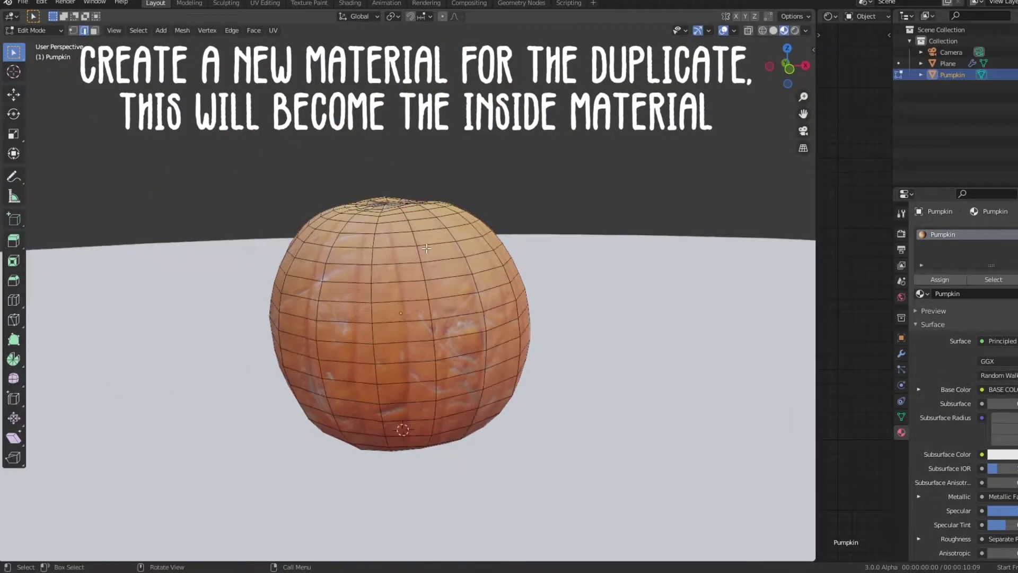
# Step: Assign the whole stemless copy a new material named PumpkinGuts
pyautogui.press('l')
pyautogui.click(948, 310)
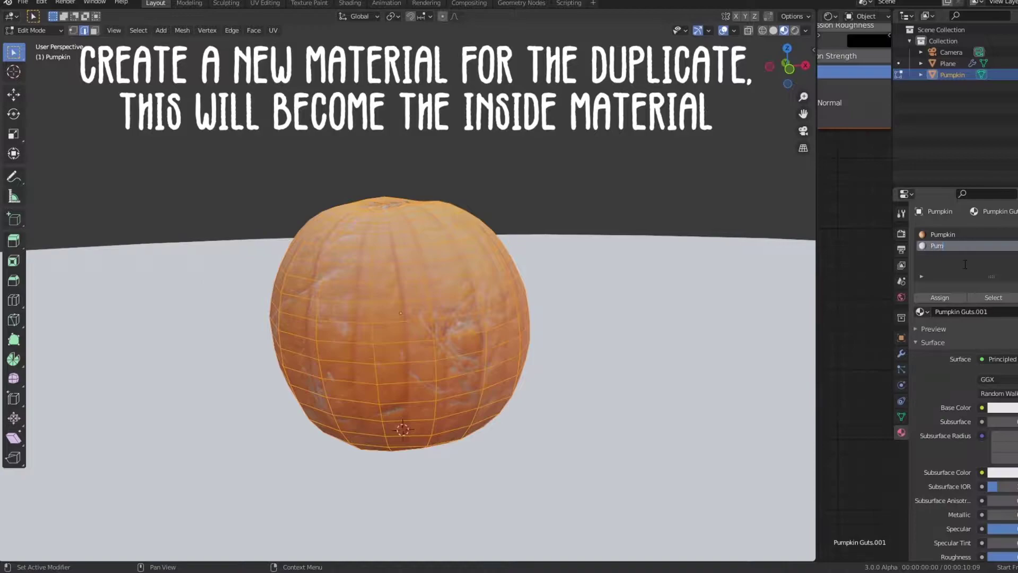
pyautogui.write('uts')
pyautogui.press('Return')
pyautogui.click(940, 297)
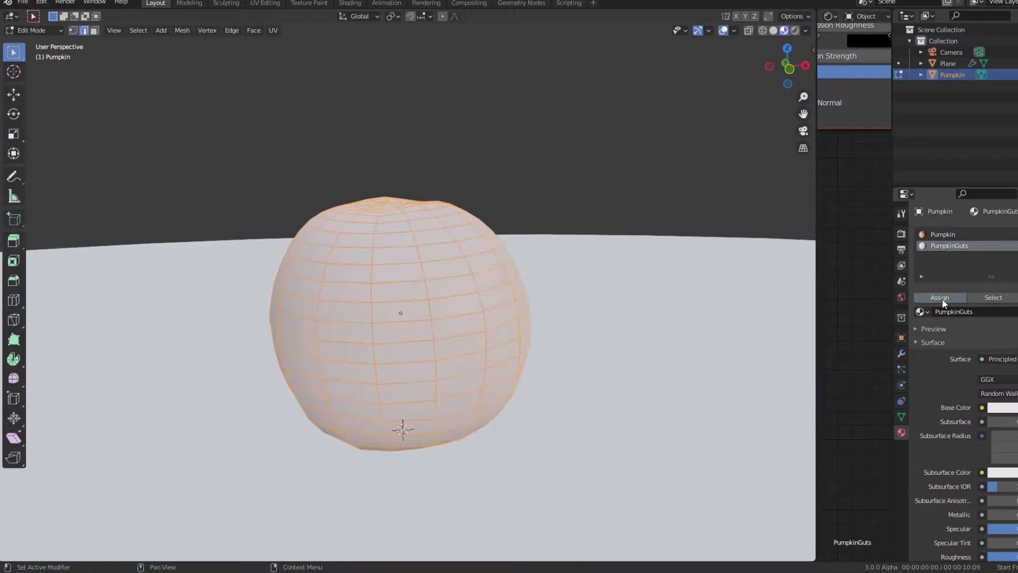
# Step: Flip the copy's normals inward and reselect the entire inner copy
pyautogui.hotkey('alt', 'n')
pyautogui.click(526, 208)
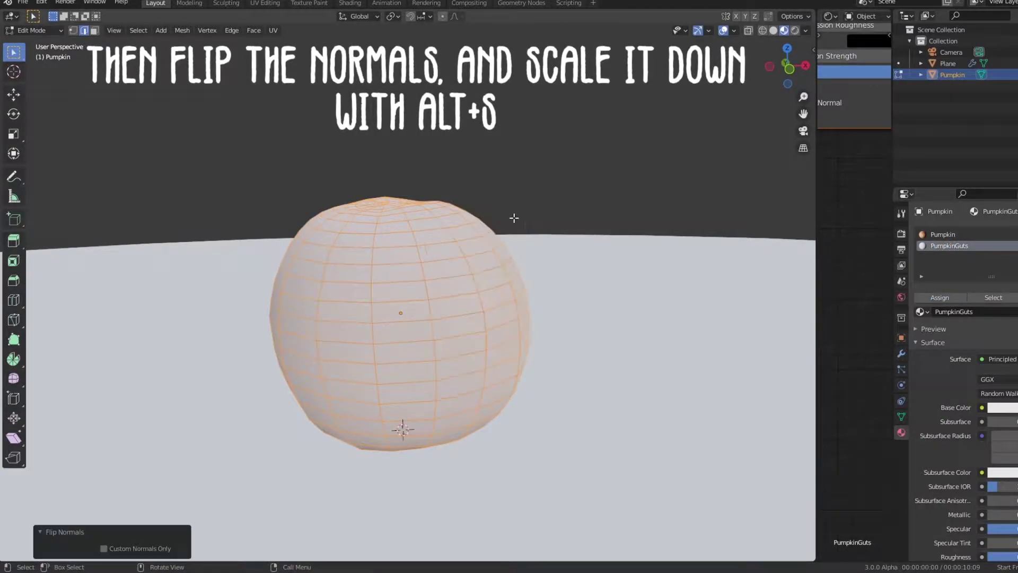
pyautogui.moveTo(520, 211); pyautogui.dragTo(506, 251, button='middle')
pyautogui.hotkey('alt', 'a')
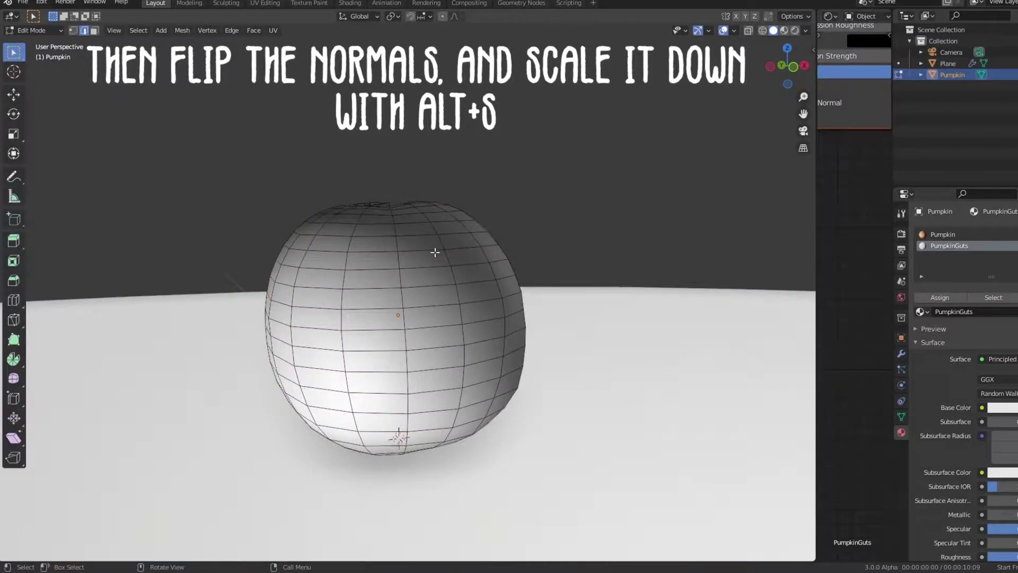
pyautogui.press('a')
pyautogui.hotkey('alt', 'a')
pyautogui.press('a')
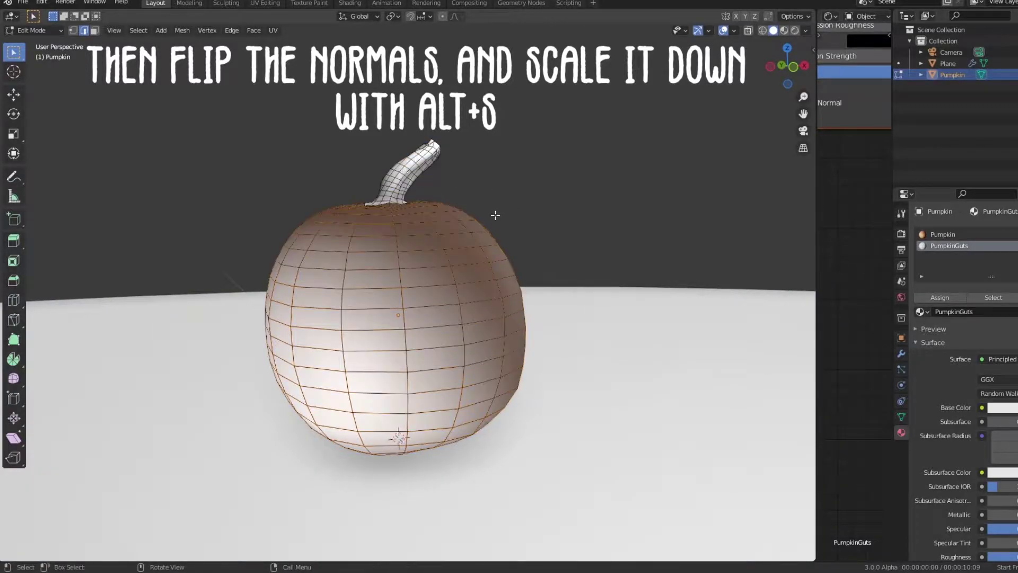
# Step: Shrink the inner copy 0.0542 m inside the outer shell, viewed in X-ray
pyautogui.hotkey('shift', 'z')
pyautogui.hotkey('alt', 's')
pyautogui.click(579, 225)
pyautogui.hotkey('alt', 's')
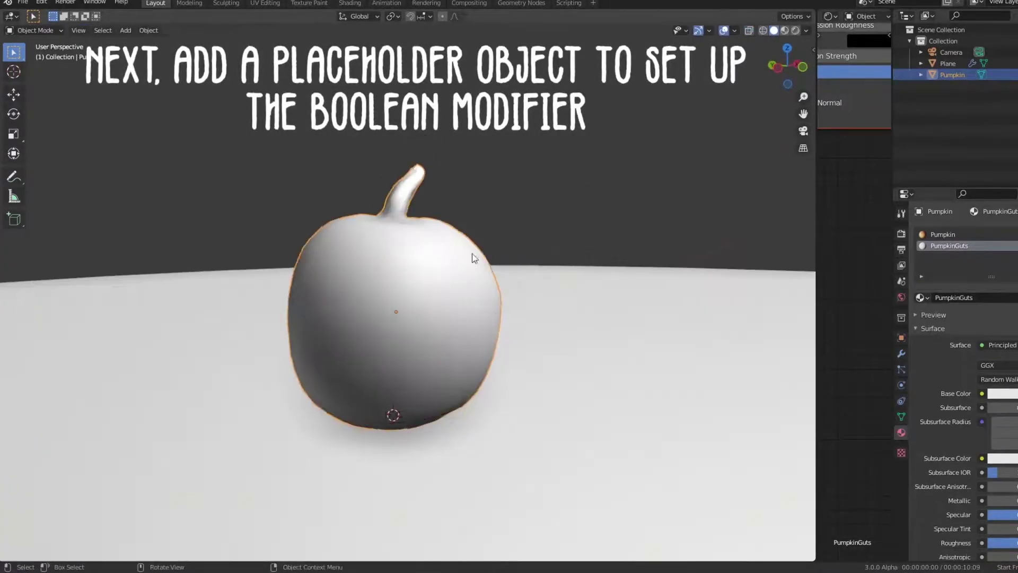
# Step: Add a cylinder scaled to 0.175 and place it beside the pumpkin
pyautogui.hotkey('shift', 'a')
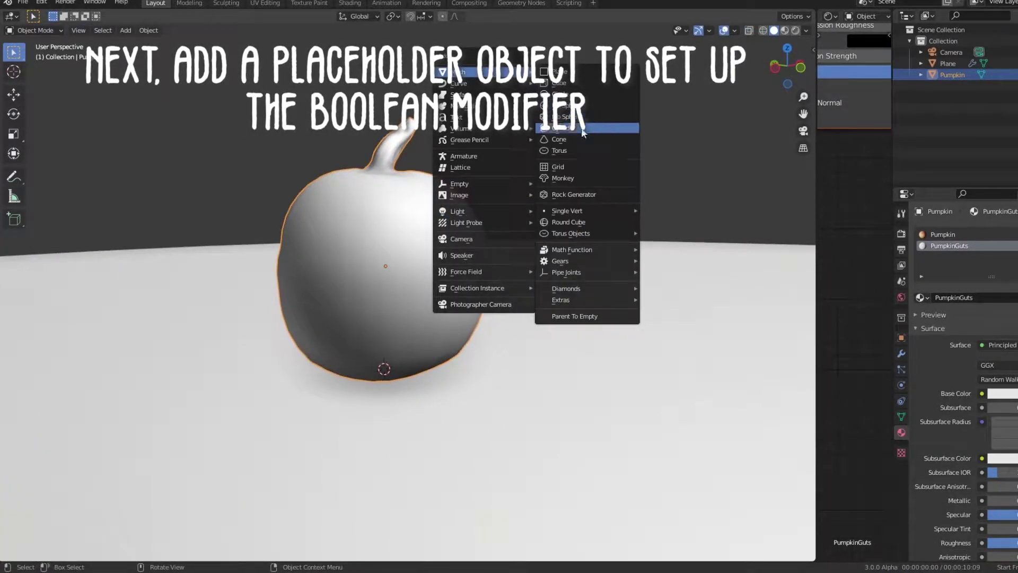
pyautogui.click(585, 131)
pyautogui.write('s.175')
pyautogui.press('Return')
pyautogui.press('g')
pyautogui.click(568, 288)
# Step: Stretch the cylinder along Z and push it into the pumpkin's side
pyautogui.press('s')
pyautogui.press('z')
pyautogui.click(596, 253)
pyautogui.press('g')
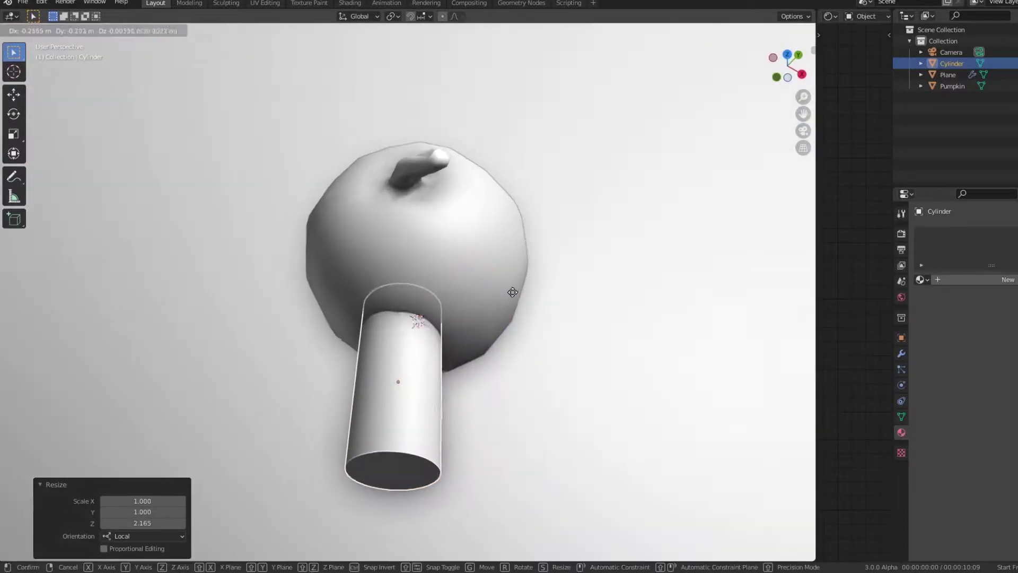
pyautogui.click(511, 292)
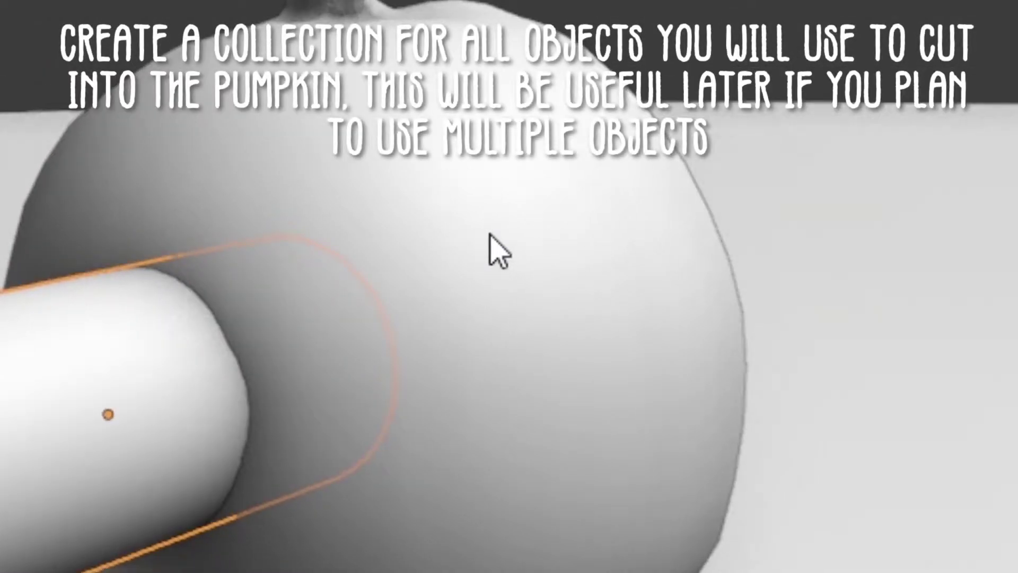
# Step: Move the cylinder into a new collection named Bool
pyautogui.press('m')
pyautogui.click(493, 236)
pyautogui.write('Bool')
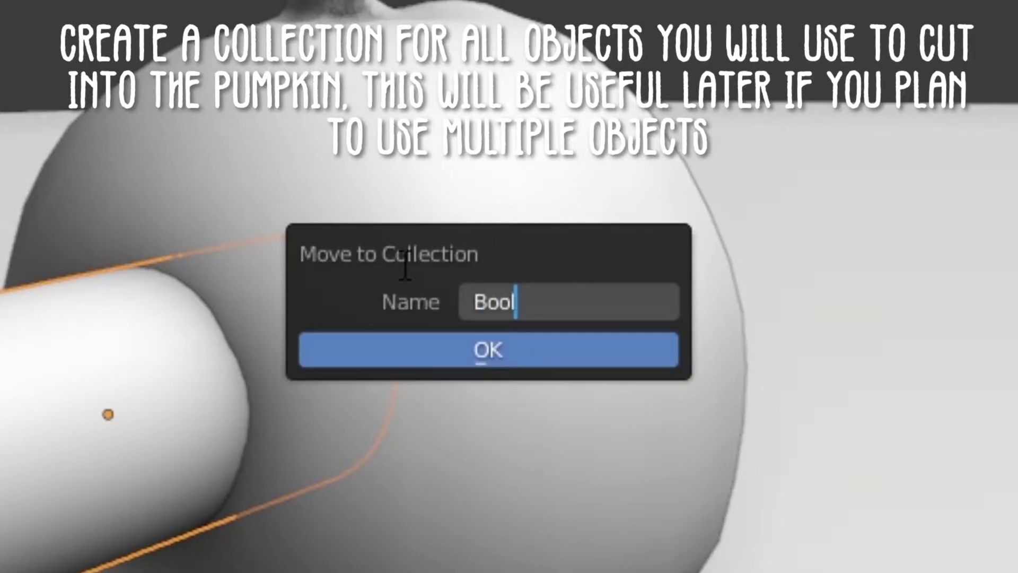
pyautogui.press('Return')
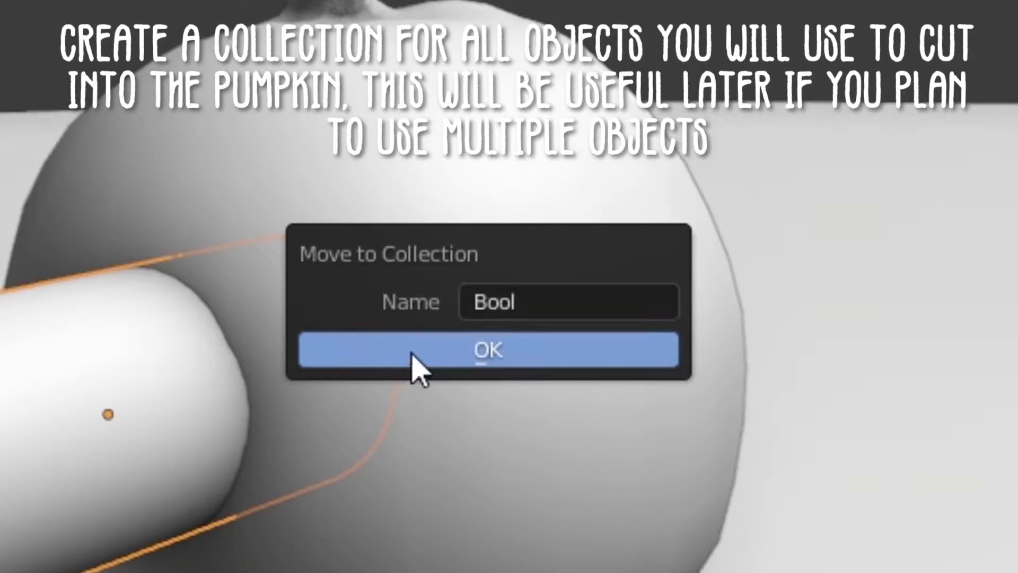
pyautogui.click(414, 355)
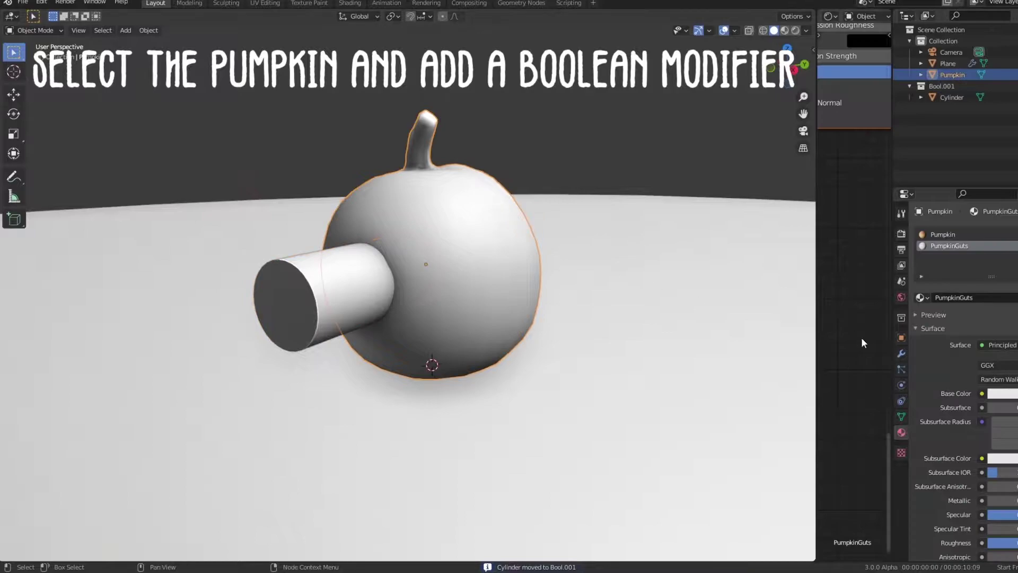
pyautogui.click(902, 354)
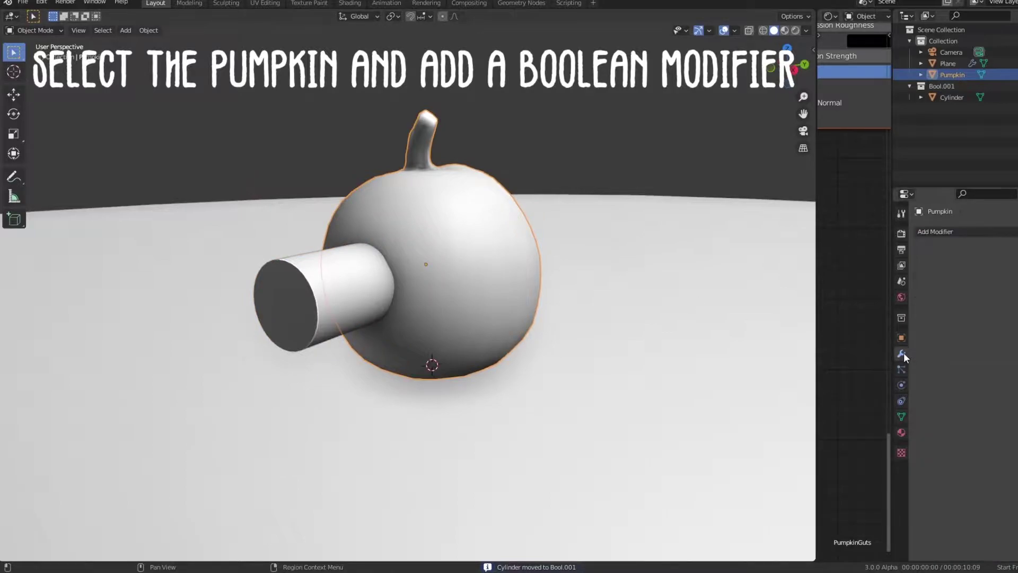
# Step: Add a Boolean modifier to the pumpkin using the Bool collection as operand
pyautogui.click(1004, 239)
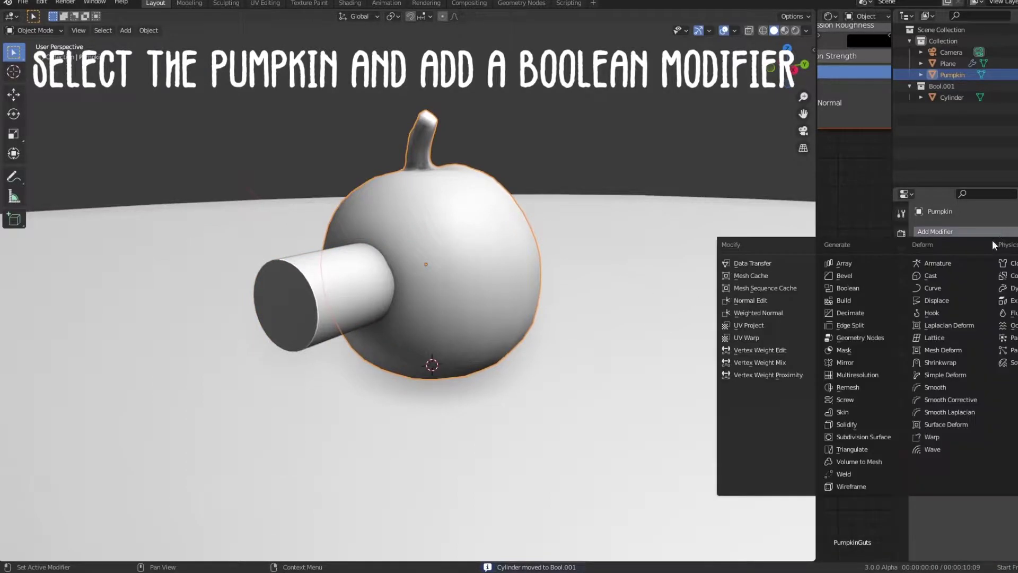
pyautogui.click(887, 293)
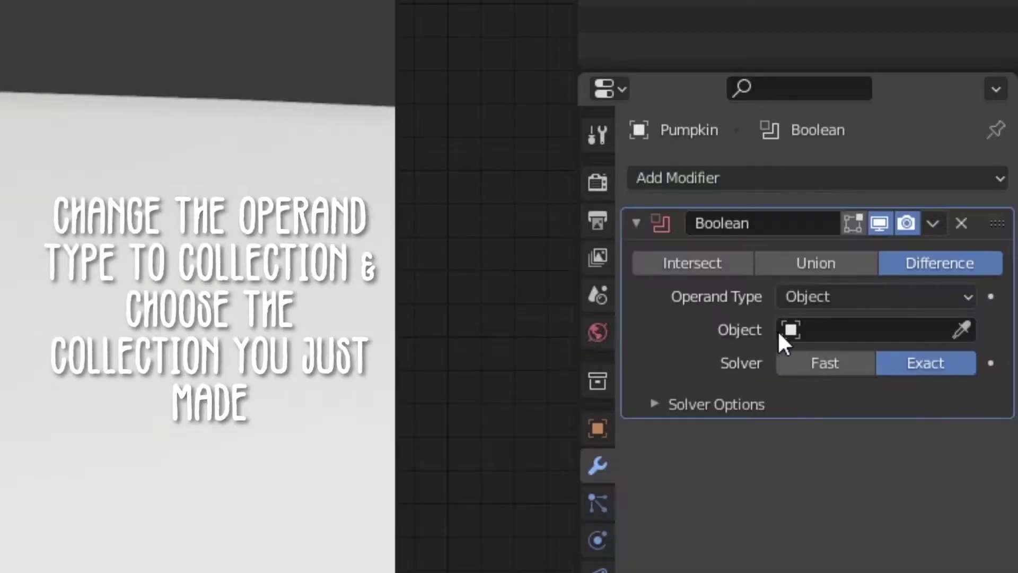
pyautogui.click(809, 297)
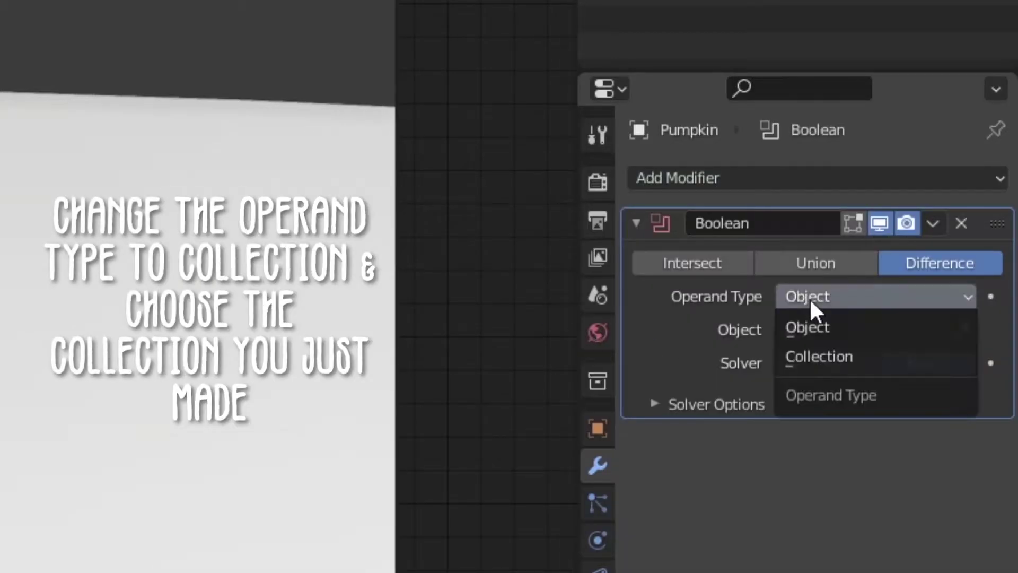
pyautogui.click(813, 350)
pyautogui.click(826, 333)
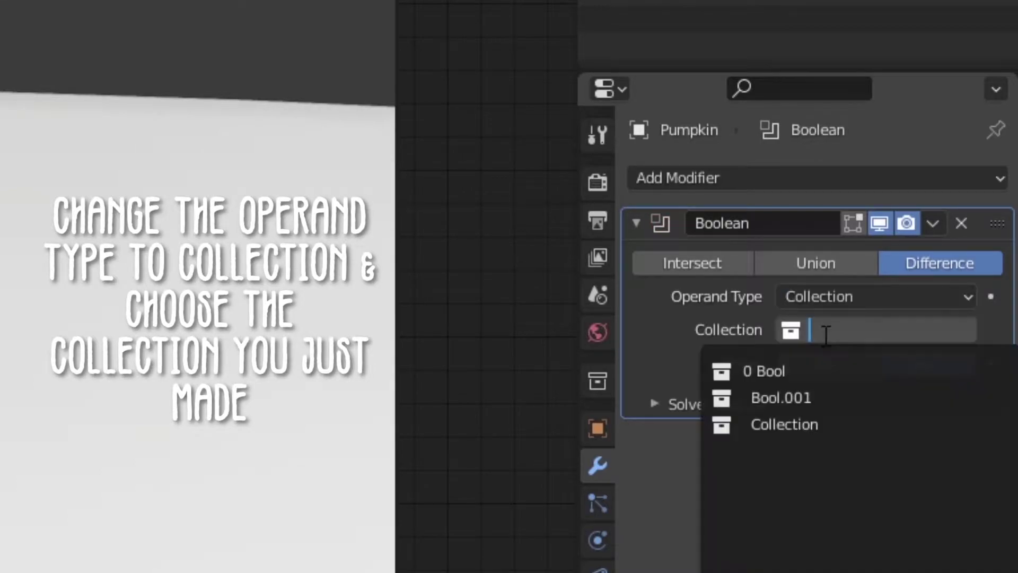
pyautogui.click(805, 371)
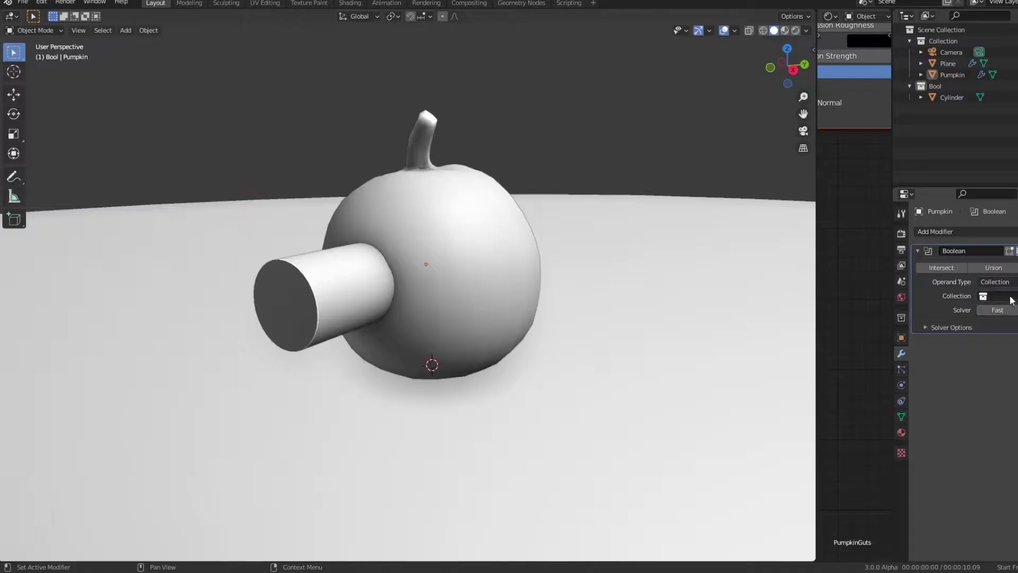
# Step: Set the cylinder's viewport display to Wire
pyautogui.click(318, 297)
pyautogui.click(901, 338)
pyautogui.click(947, 536)
pyautogui.scroll(-5, 964, 447)
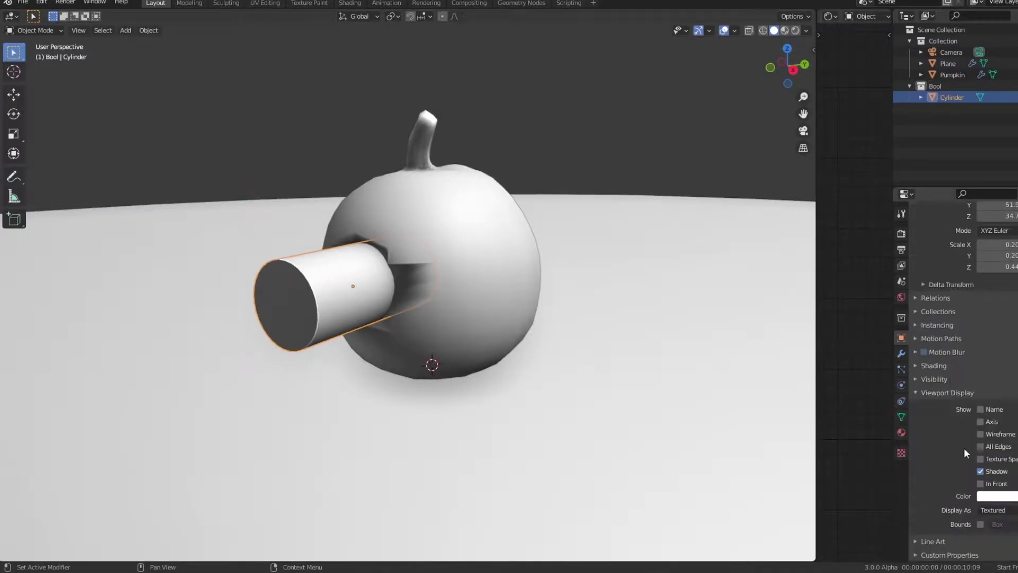
pyautogui.click(997, 509)
pyautogui.click(997, 482)
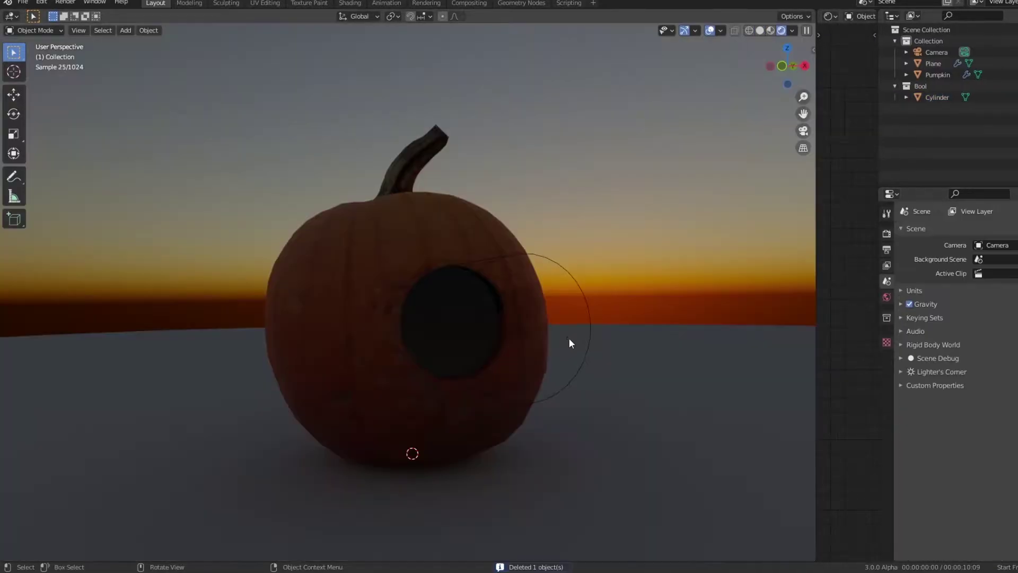
# Step: Add a point light and slide it horizontally beside the pumpkin
pyautogui.hotkey('shift', 'a')
pyautogui.click(628, 301)
pyautogui.press('g')
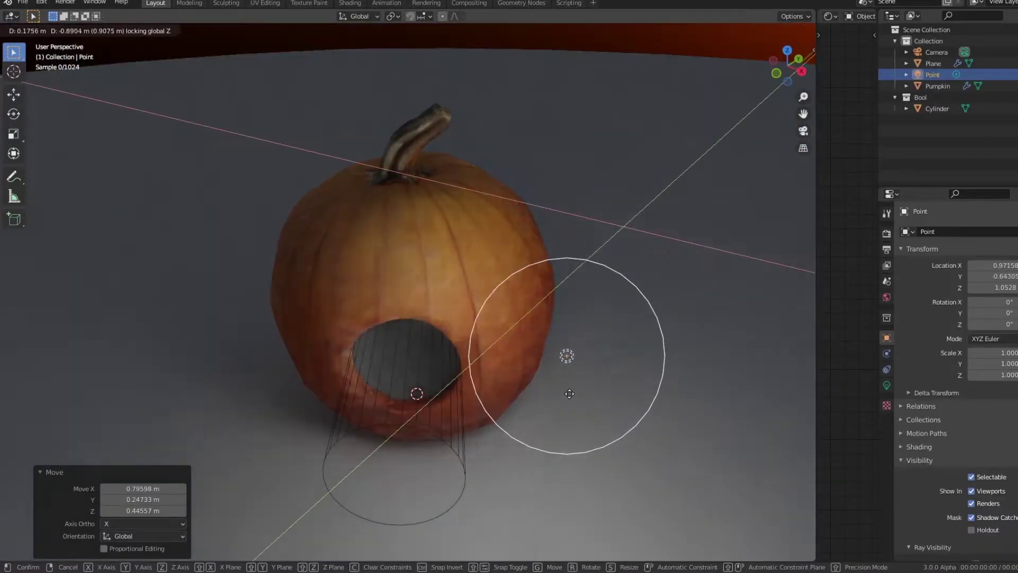
pyautogui.moveTo(628, 301); pyautogui.dragTo(557, 263, button='middle')
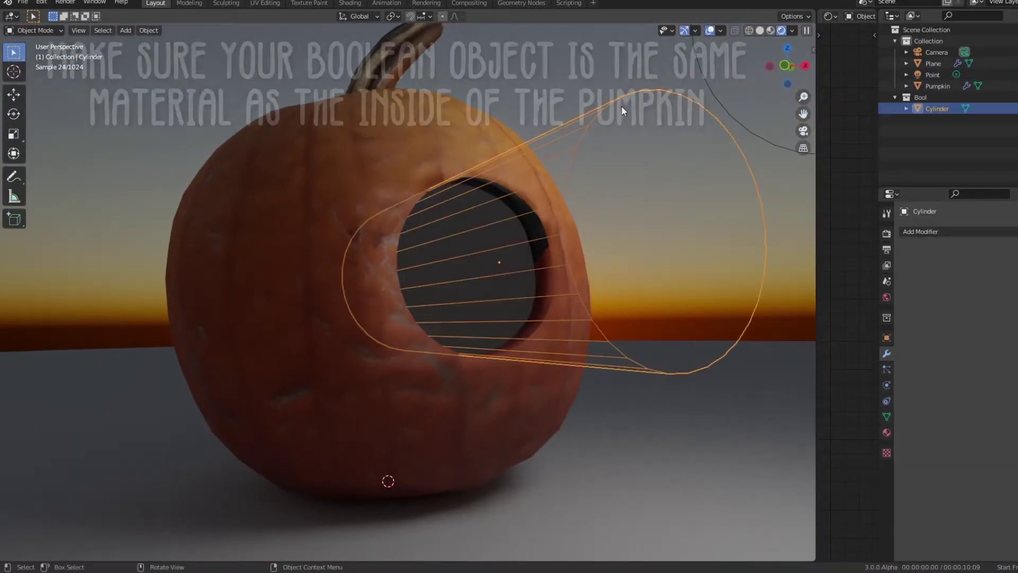
# Step: Give the cutting cylinder the PumpkinGuts material and inspect the carved hole
pyautogui.click(886, 432)
pyautogui.click(907, 279)
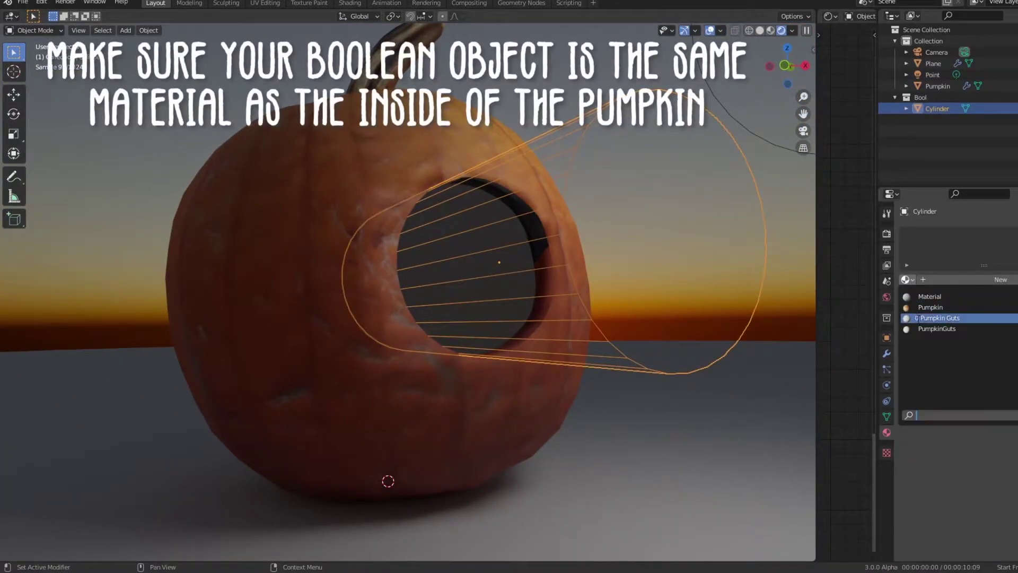
pyautogui.click(921, 329)
pyautogui.click(610, 271)
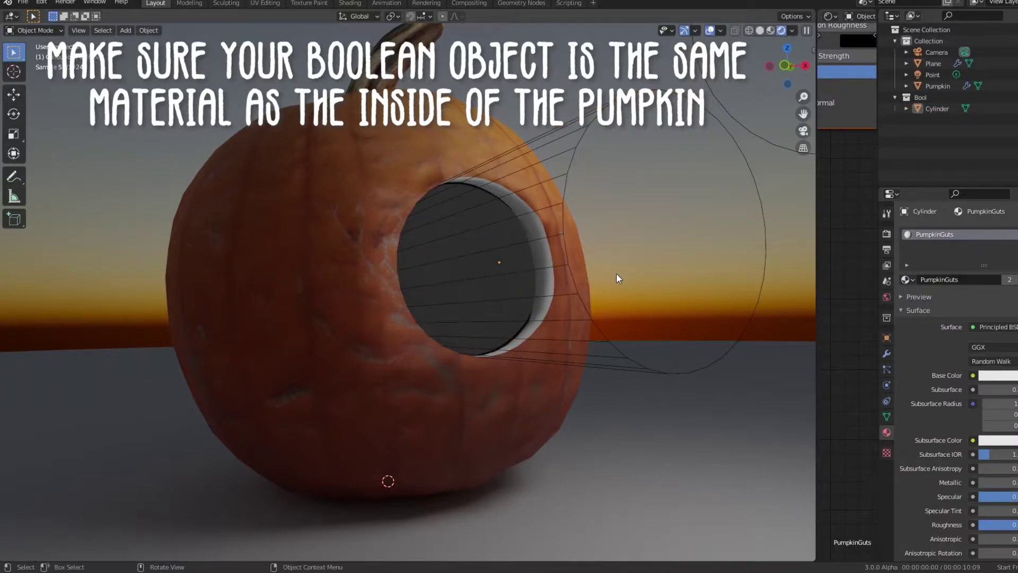
pyautogui.moveTo(616, 272); pyautogui.dragTo(522, 160, button='middle')
pyautogui.click(577, 250)
pyautogui.moveTo(577, 251)
pyautogui.mouseDown(button='middle')
pyautogui.moveTo(496, 183)
pyautogui.moveTo(469, 190)
pyautogui.moveTo(443, 235)
pyautogui.mouseUp(button='middle')
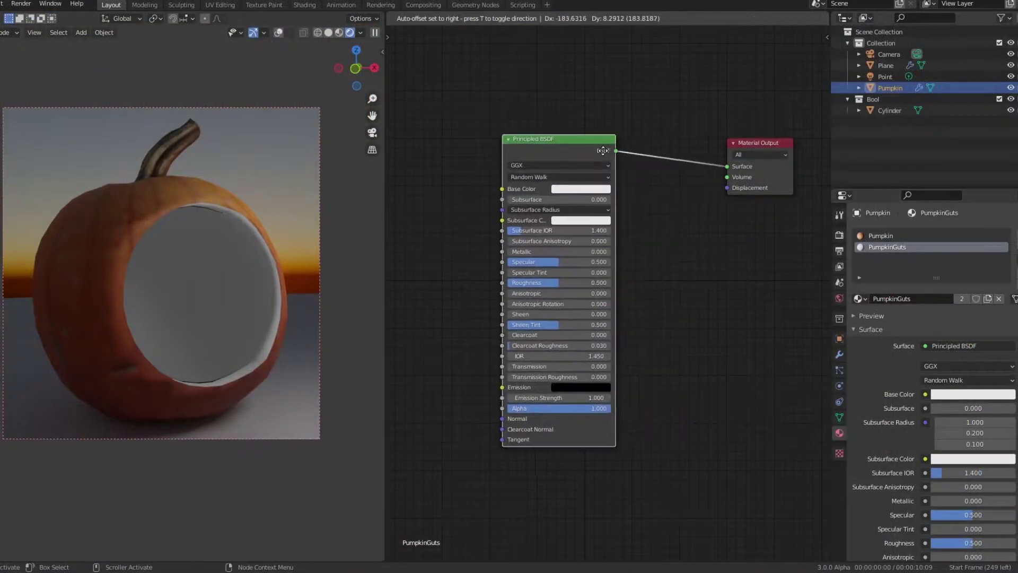
# Step: Mix a Subsurface Scattering shader with the Principled BSDF via a Mix Shader
pyautogui.hotkey('shift', 'a')
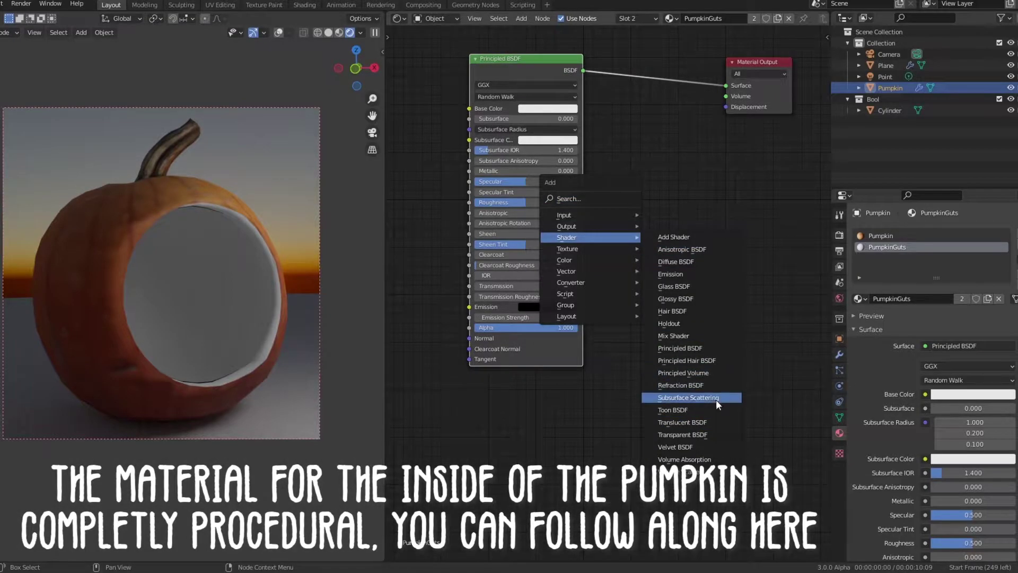
pyautogui.click(718, 404)
pyautogui.click(662, 236)
pyautogui.moveTo(582, 391); pyautogui.dragTo(629, 279)
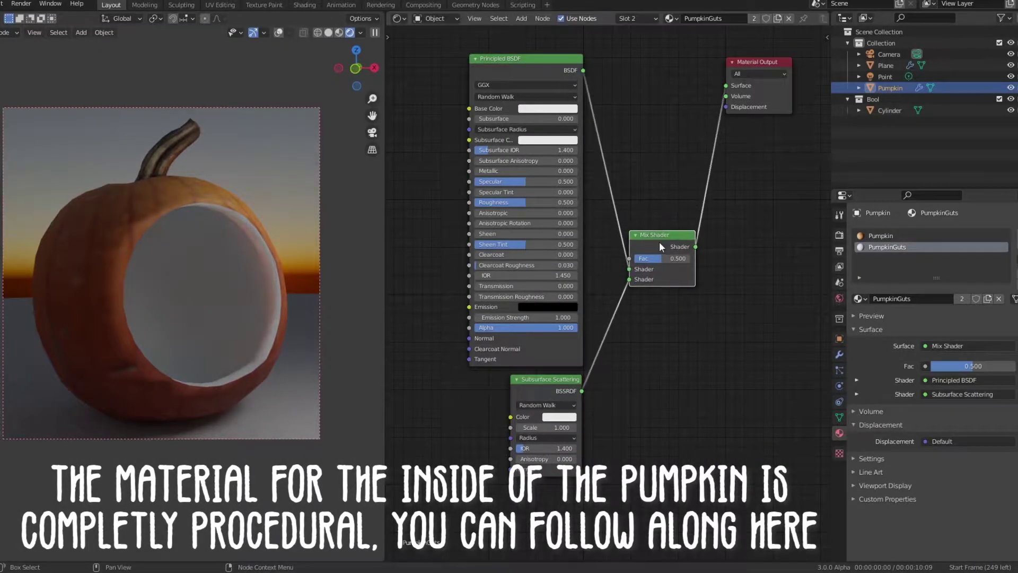
pyautogui.moveTo(758, 62); pyautogui.dragTo(777, 166)
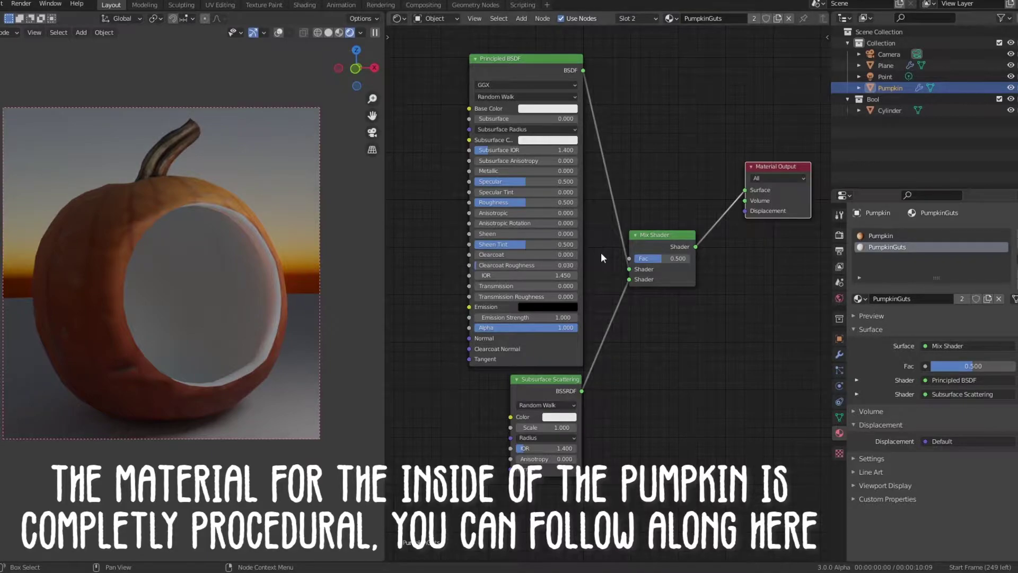
# Step: Add two Voronoi Texture nodes on the left of the shaders
pyautogui.moveTo(461, 174); pyautogui.dragTo(673, 202, button='middle')
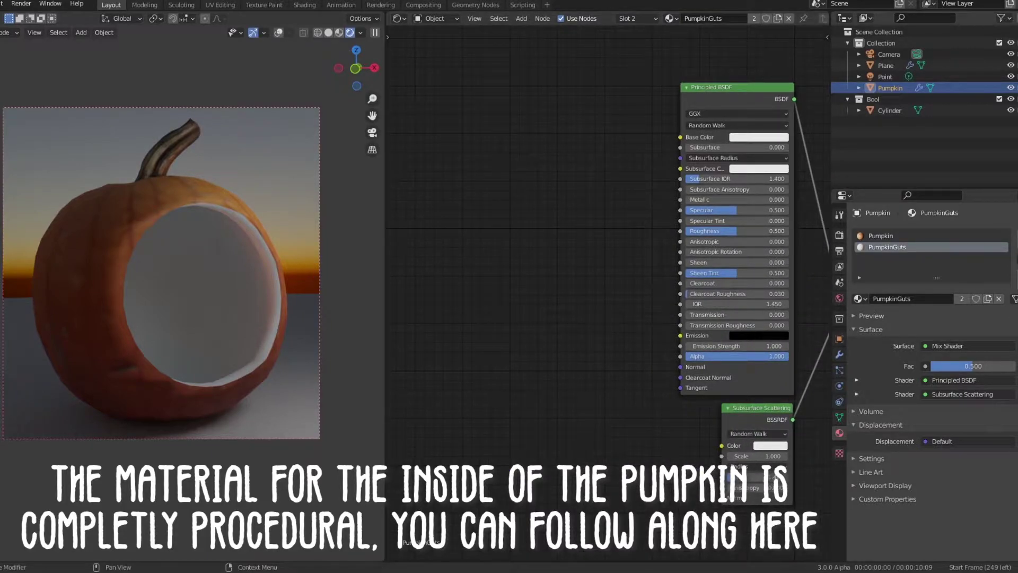
pyautogui.moveTo(491, 296); pyautogui.dragTo(580, 275, button='middle')
pyautogui.hotkey('shift', 'a')
pyautogui.click(568, 409)
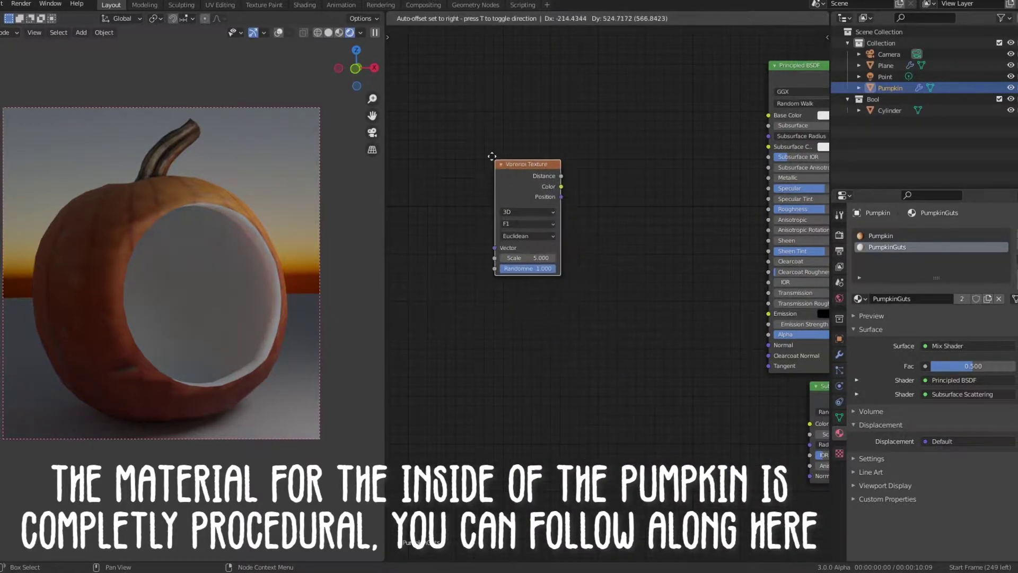
pyautogui.click(492, 155)
pyautogui.hotkey('shift', 'd')
pyautogui.click(539, 382)
# Step: Add a Musgrave Texture node and a ColorRamp node
pyautogui.hotkey('shift', 'a')
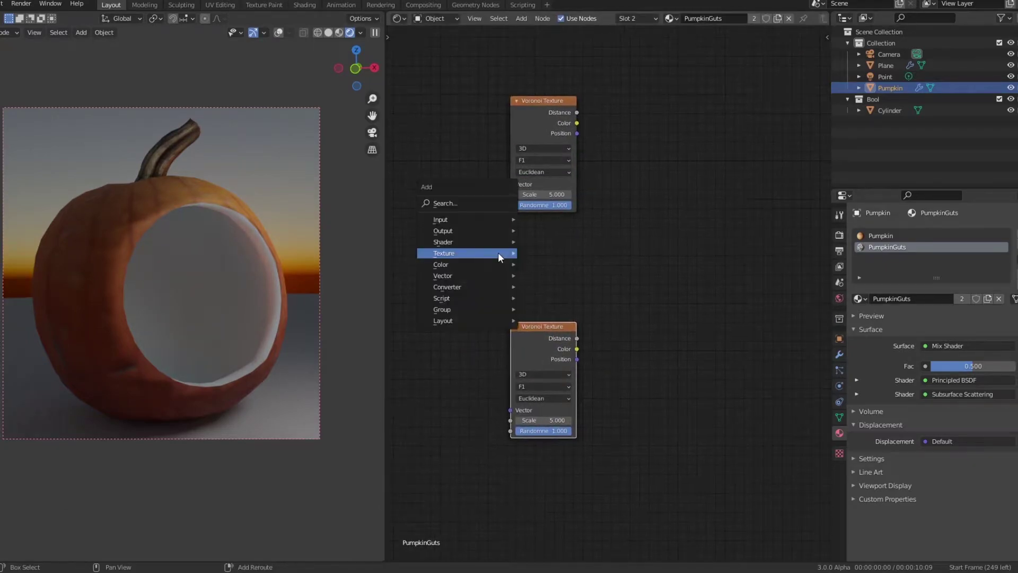
pyautogui.click(552, 366)
pyautogui.click(498, 244)
pyautogui.hotkey('shift', 'a')
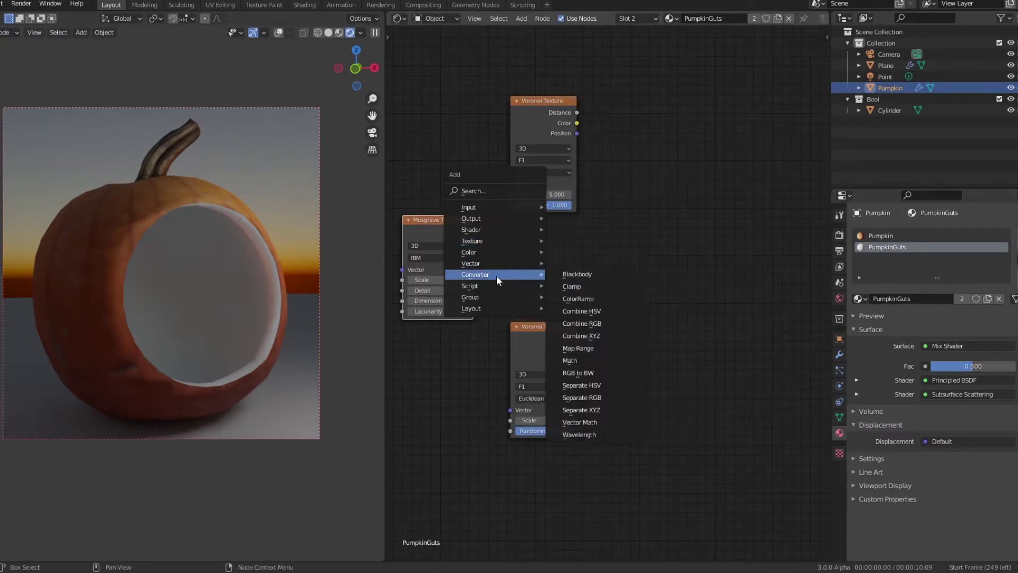
pyautogui.click(578, 286)
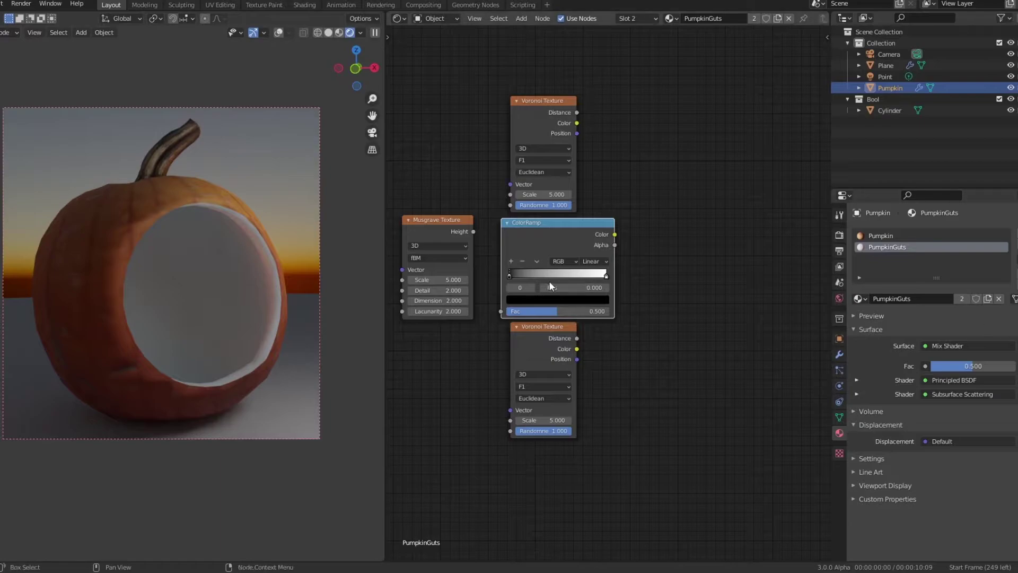
# Step: Add Texture Coordinate and Mapping to the Musgrave, linking Mapping to both Voronois
pyautogui.moveTo(530, 371); pyautogui.dragTo(690, 371, button='middle')
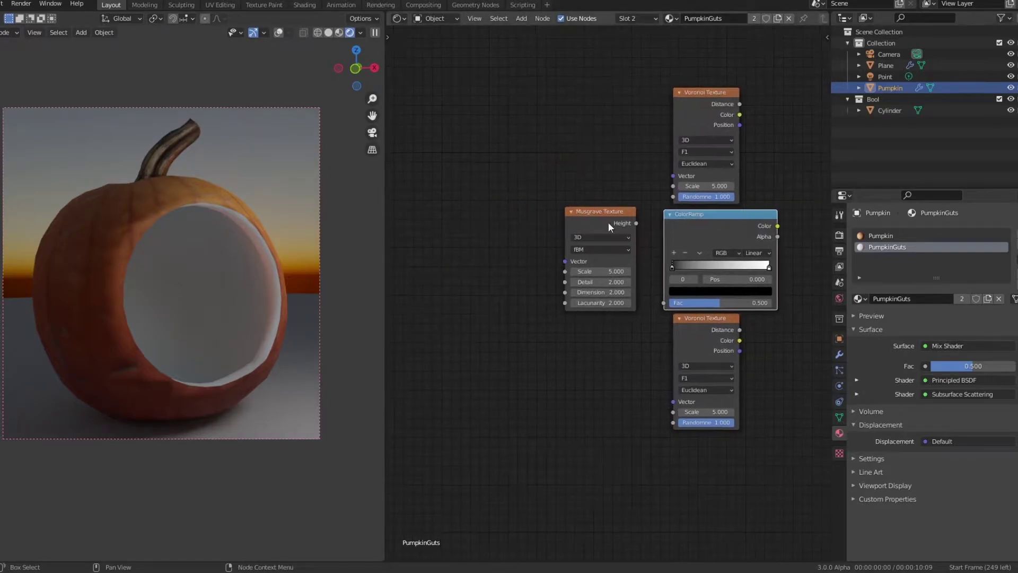
pyautogui.click(595, 210)
pyautogui.hotkey('ctrl', 't')
pyautogui.moveTo(376, 240); pyautogui.dragTo(438, 244, button='middle')
pyautogui.moveTo(474, 225); pyautogui.dragTo(473, 225)
pyautogui.moveTo(557, 199); pyautogui.dragTo(486, 223, button='middle')
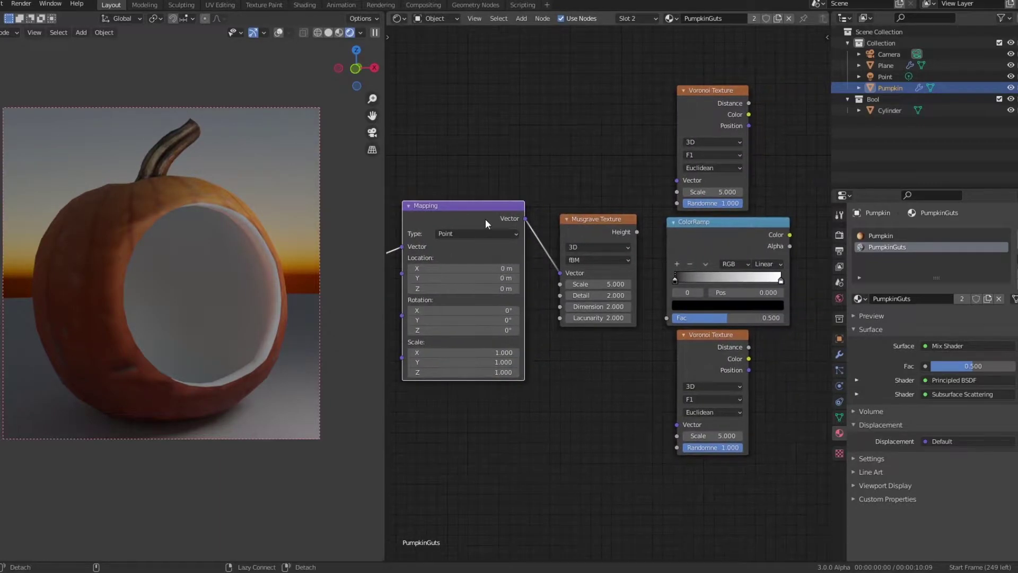
pyautogui.click(591, 384)
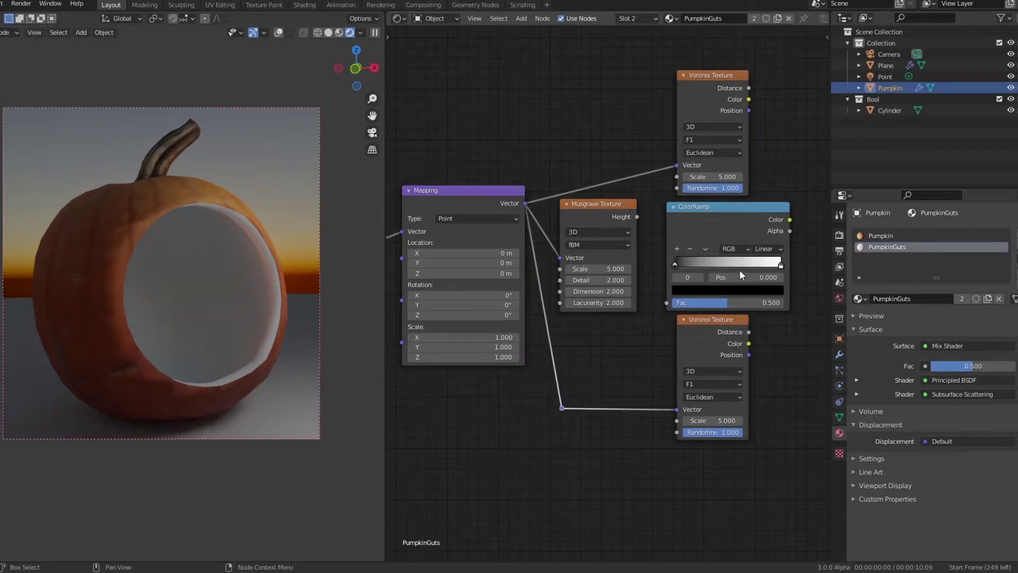
# Step: Combine both Voronoi outputs in a Mix node and preview it on the pumpkin
pyautogui.keyDown('ctrl'); pyautogui.hscroll(2, 742, 275); pyautogui.keyUp('ctrl')
pyautogui.keyDown('ctrl'); pyautogui.hscroll(2, 614, 236); pyautogui.keyUp('ctrl')
pyautogui.keyDown('ctrl'); pyautogui.hscroll(1, 530, 185); pyautogui.keyUp('ctrl')
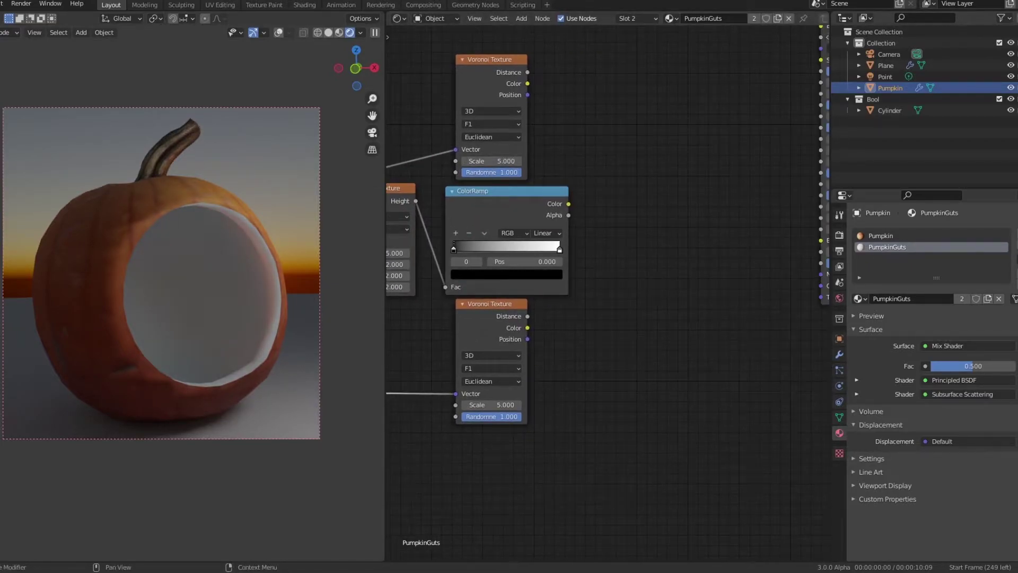
pyautogui.keyDown('ctrl'); pyautogui.keyDown('alt'); pyautogui.moveTo(489, 232); pyautogui.dragTo(489, 232, button='right'); pyautogui.keyUp('alt'); pyautogui.keyUp('ctrl')
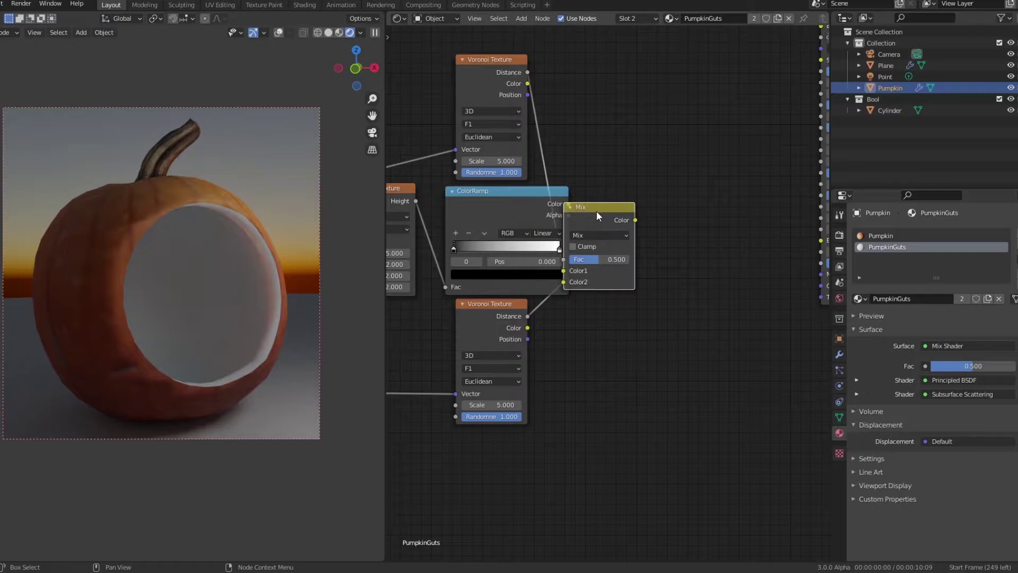
pyautogui.click(575, 149)
pyautogui.click(606, 329)
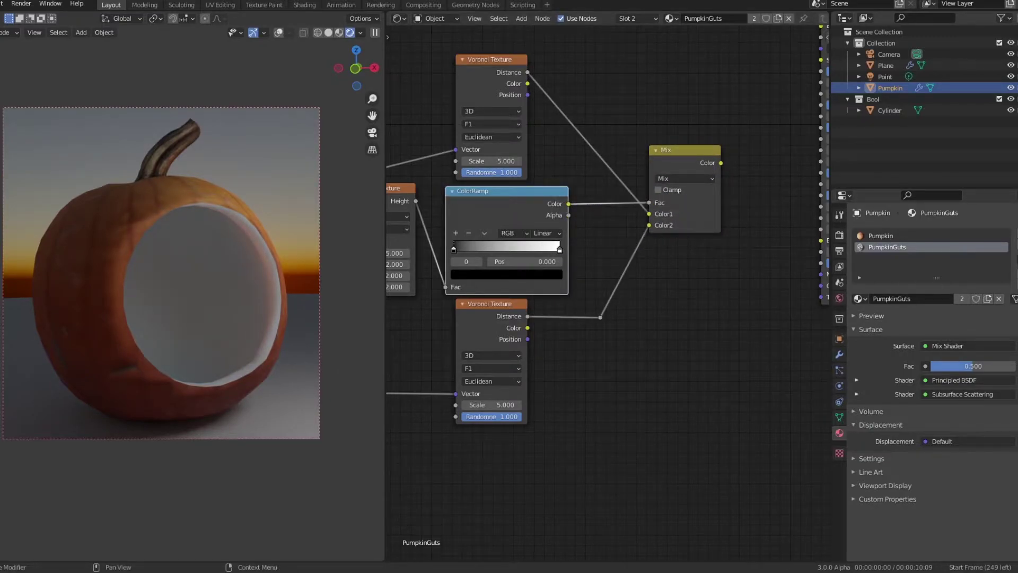
pyautogui.press('Home')
pyautogui.scroll(-1, 710, 286)
pyautogui.scroll(-1, 648, 322)
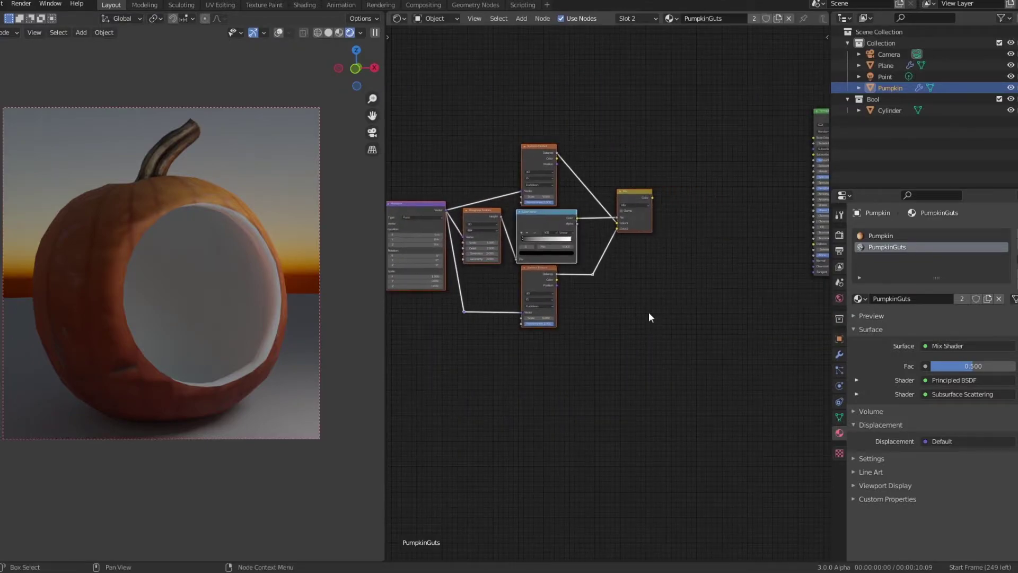
pyautogui.scroll(2, 580, 239)
pyautogui.keyDown('ctrl'); pyautogui.keyDown('shift'); pyautogui.click(493, 183); pyautogui.keyUp('shift'); pyautogui.keyUp('ctrl')
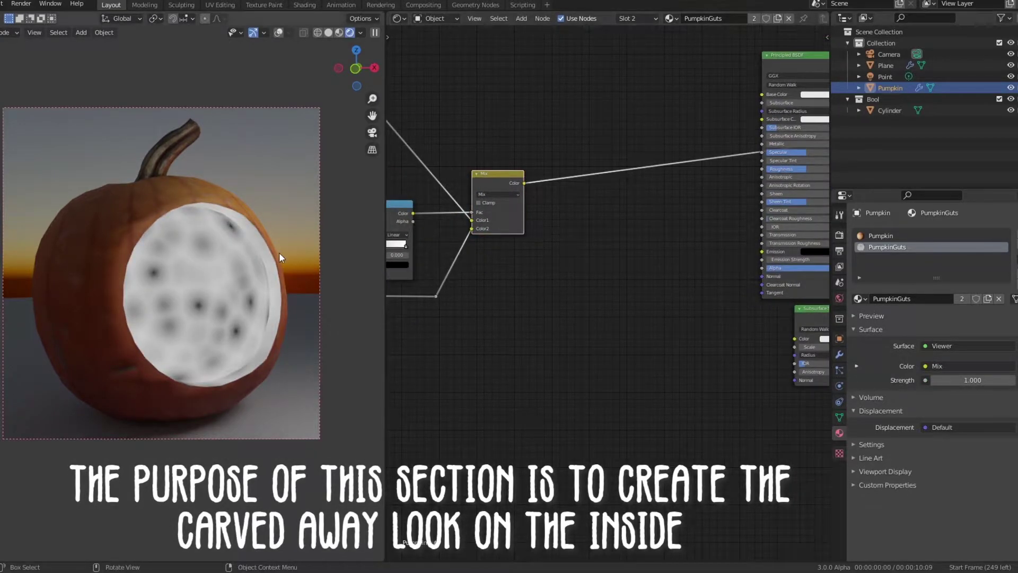
# Step: Set the top Voronoi to Smooth F1 with 0.25 smoothness and Musgrave Scale to 3.5
pyautogui.scroll(1, 258, 253)
pyautogui.scroll(2, 265, 260)
pyautogui.scroll(3, 605, 287)
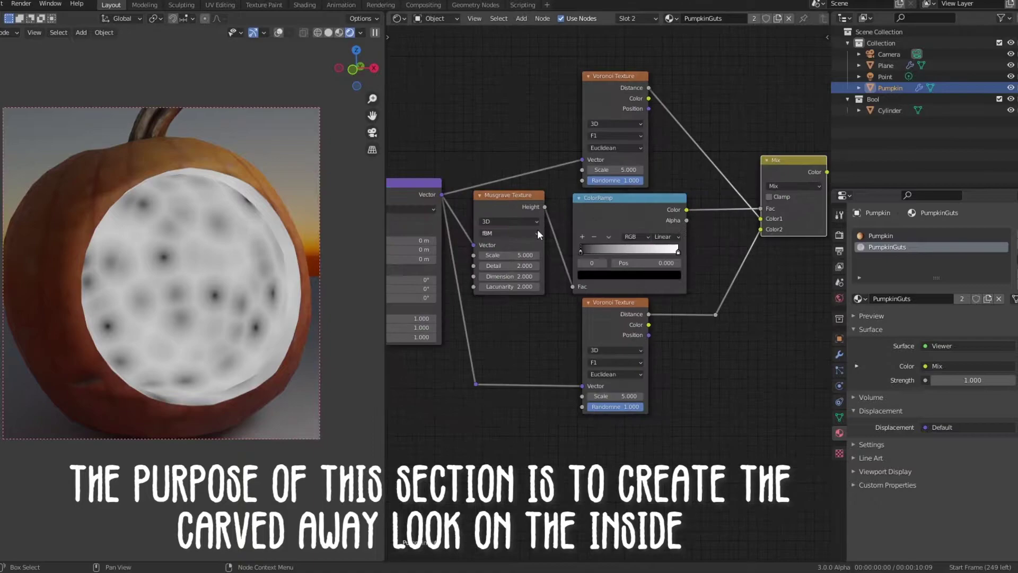
pyautogui.scroll(1, 605, 286)
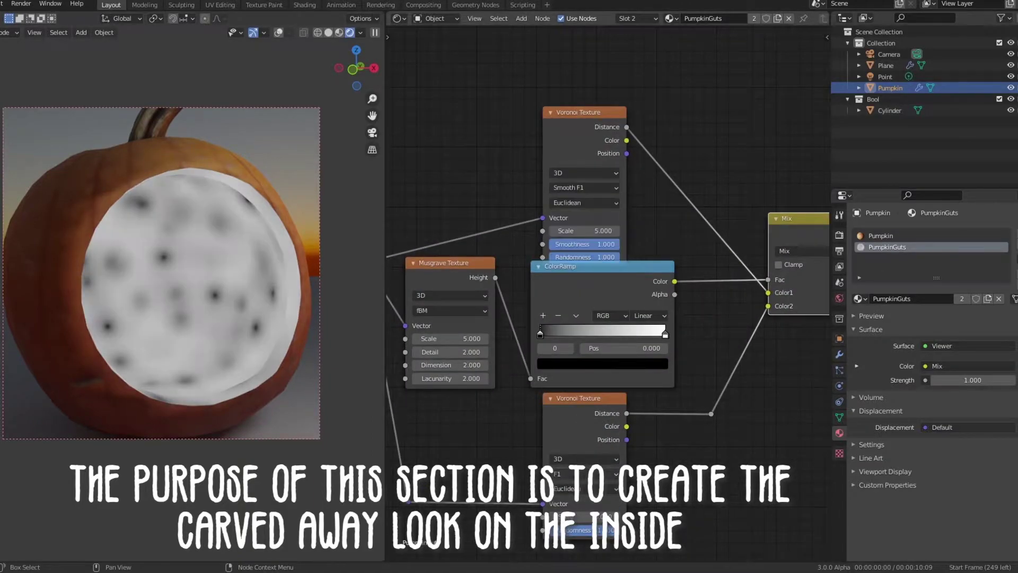
pyautogui.click(583, 188)
pyautogui.click(583, 218)
pyautogui.keyDown('shift'); pyautogui.scroll(-1, 606, 229); pyautogui.keyUp('shift')
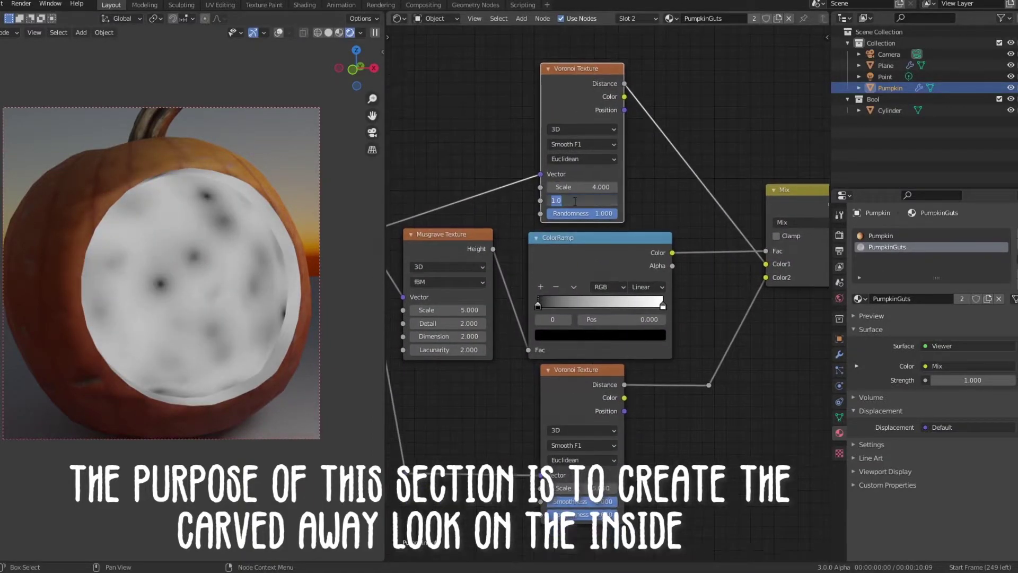
pyautogui.moveTo(604, 200); pyautogui.dragTo(568, 200)
pyautogui.keyDown('shift'); pyautogui.scroll(-3, 630, 429); pyautogui.keyUp('shift')
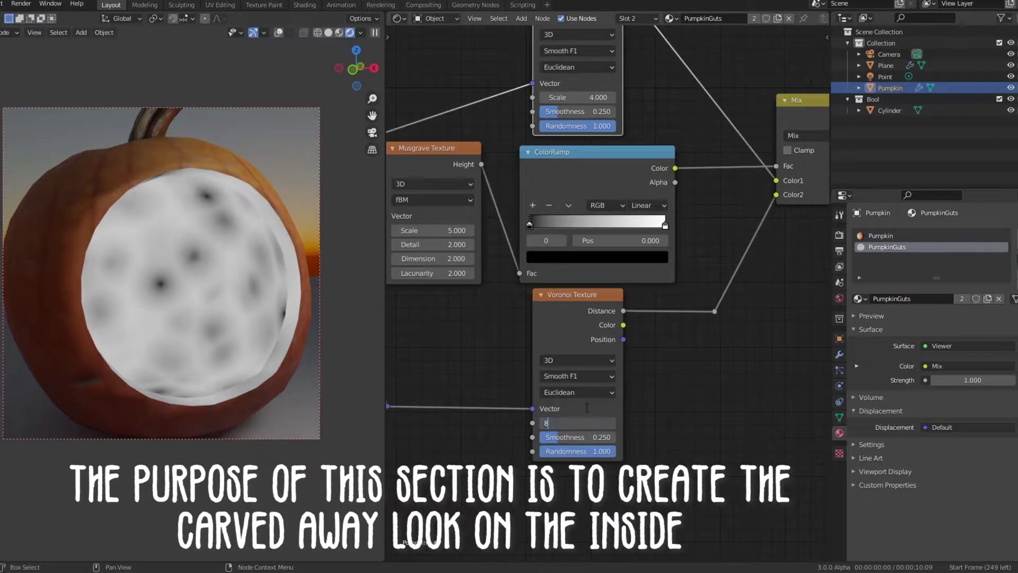
pyautogui.scroll(1, 518, 282)
pyautogui.click(518, 283)
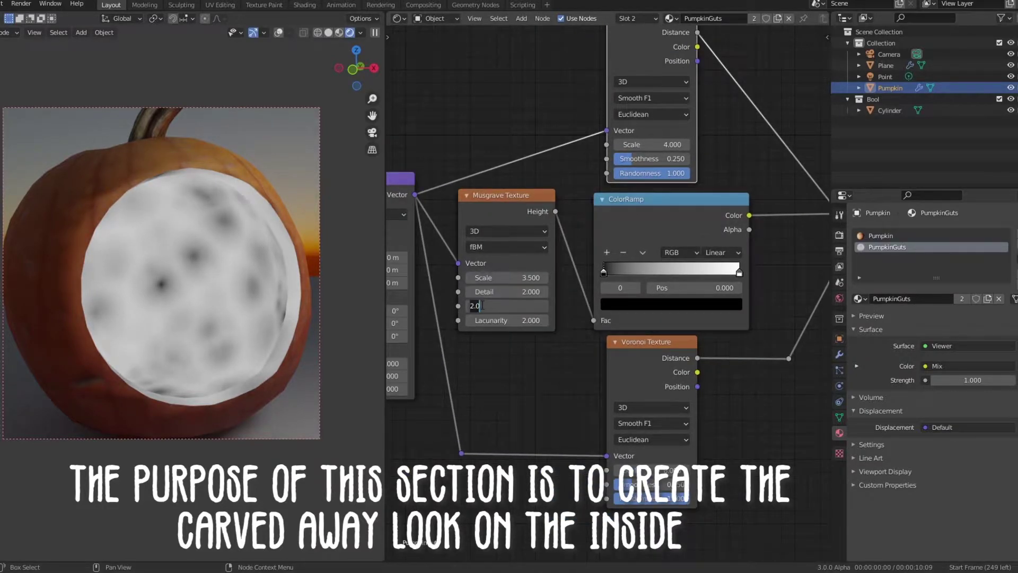
pyautogui.write('0.450')
# Step: Narrow the ColorRamp stops, white at 0.564, then preview the Mix output again
pyautogui.moveTo(582, 285); pyautogui.dragTo(517, 306, button='middle')
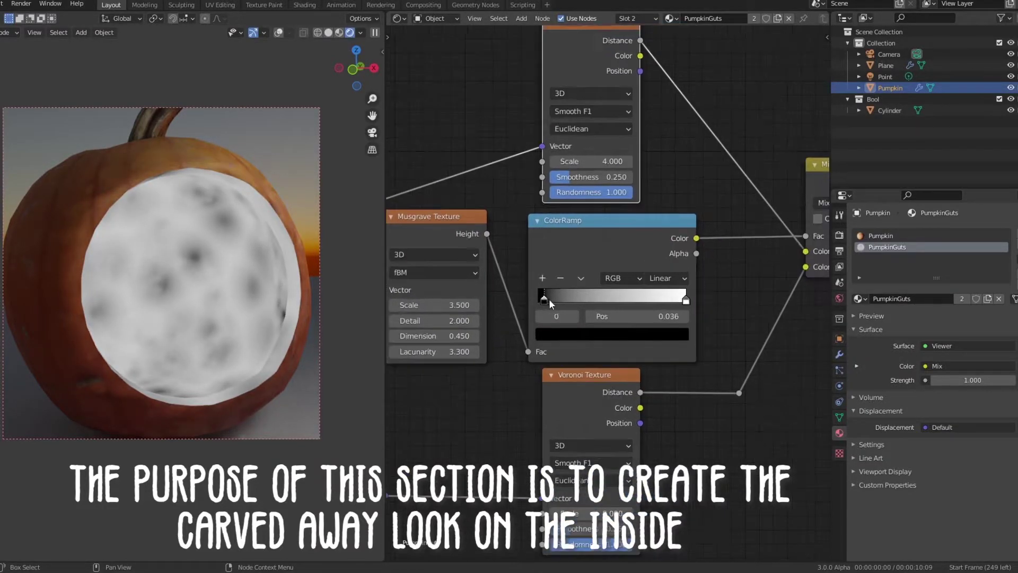
pyautogui.moveTo(538, 300); pyautogui.dragTo(552, 300)
pyautogui.moveTo(686, 300); pyautogui.dragTo(622, 299)
pyautogui.scroll(-1, 621, 297)
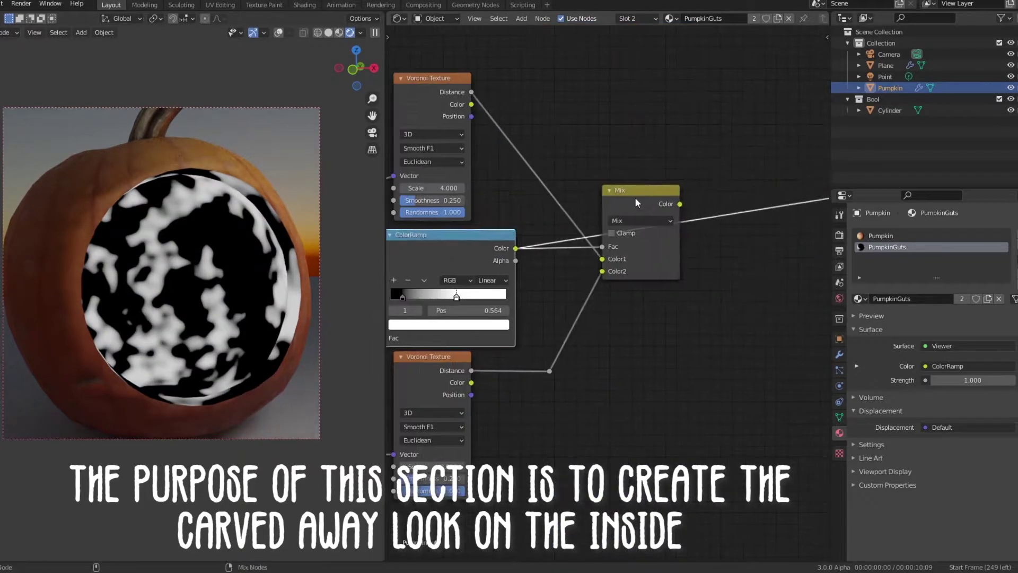
pyautogui.keyDown('ctrl'); pyautogui.keyDown('shift'); pyautogui.click(635, 197); pyautogui.keyUp('shift'); pyautogui.keyUp('ctrl')
pyautogui.moveTo(551, 361); pyautogui.dragTo(636, 301, button='middle')
pyautogui.moveTo(477, 425); pyautogui.dragTo(493, 421)
pyautogui.scroll(-4, 493, 421)
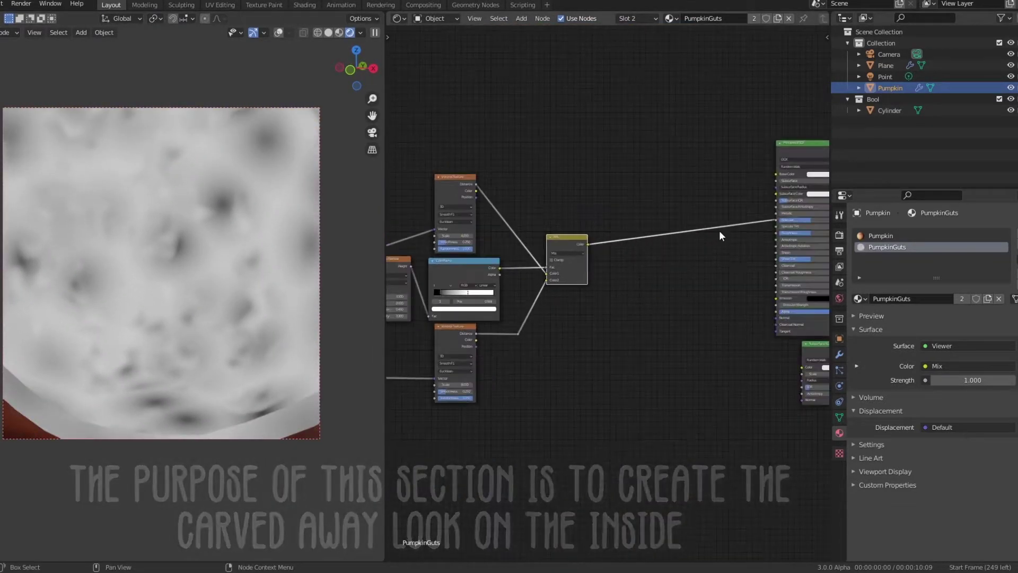
pyautogui.scroll(2, 581, 310)
# Step: Insert a Gamma node between the Mix and Principled BSDF, with Gamma 3.000
pyautogui.hotkey('shift', 'a')
pyautogui.click(600, 291)
pyautogui.click(517, 253)
pyautogui.scroll(2, 533, 254)
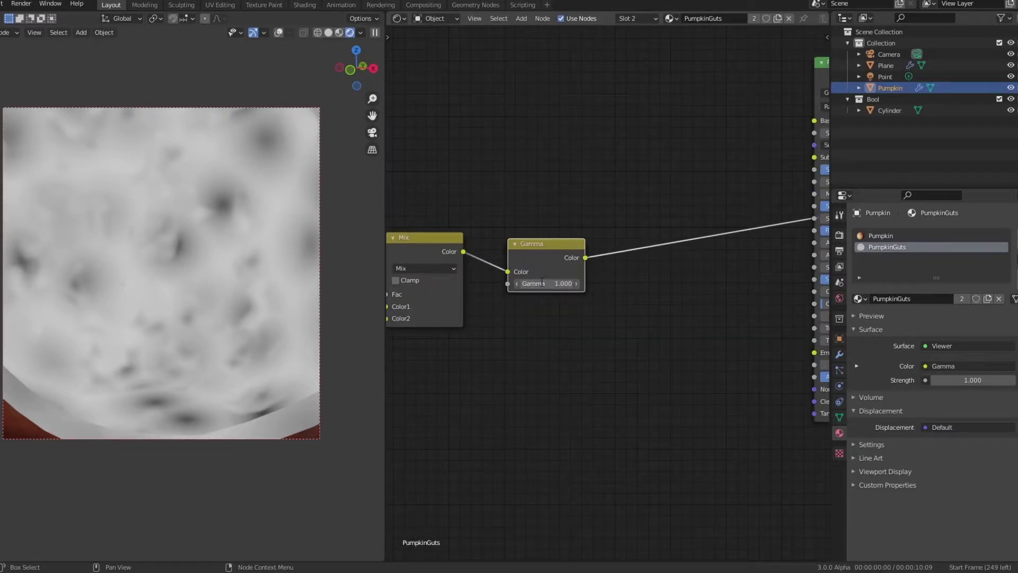
pyautogui.moveTo(546, 283); pyautogui.dragTo(537, 259)
# Step: Add a Bump node into the Principled BSDF Normal, with Gamma Color driving its Height
pyautogui.hotkey('shift', 'a')
pyautogui.click(658, 253)
pyautogui.click(620, 313)
pyautogui.moveTo(620, 313); pyautogui.dragTo(559, 301, button='middle')
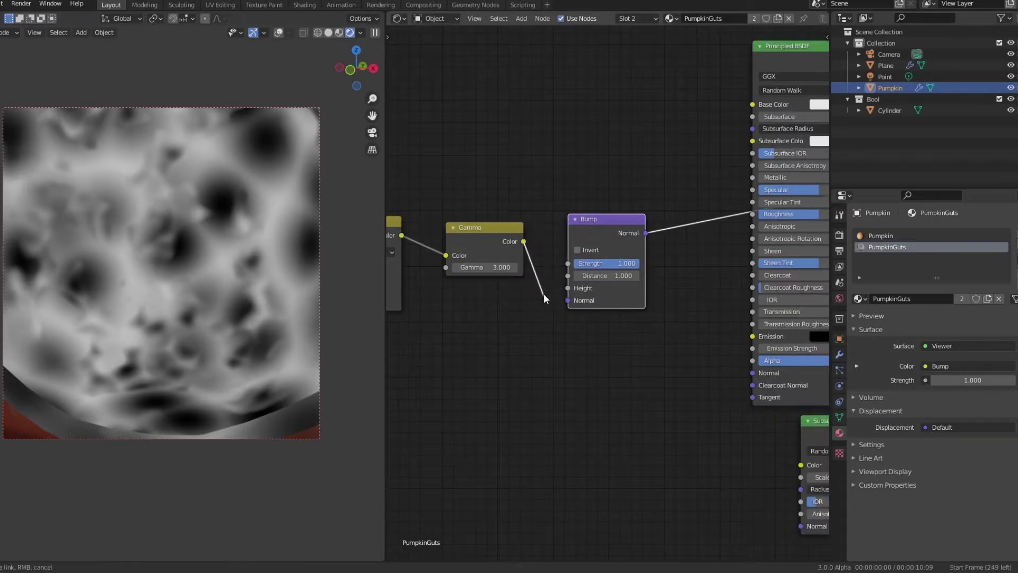
pyautogui.moveTo(544, 298); pyautogui.dragTo(566, 289)
pyautogui.moveTo(648, 304); pyautogui.dragTo(573, 307, button='middle')
# Step: Insert a Bevel node between the Bump and the Principled BSDF Normal input
pyautogui.hotkey('shift', 'a')
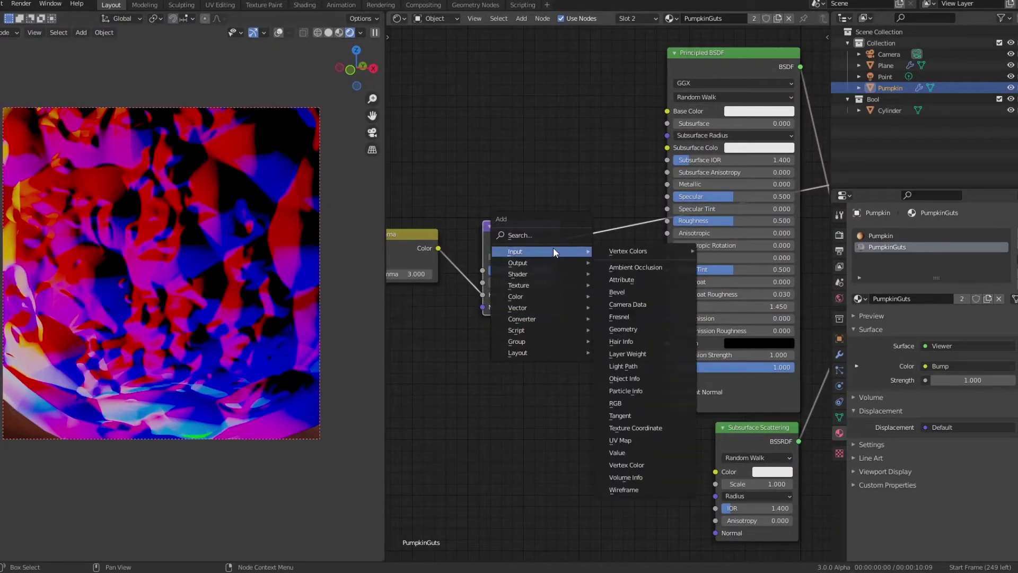
pyautogui.click(634, 276)
pyautogui.click(575, 233)
pyautogui.scroll(-5, 594, 238)
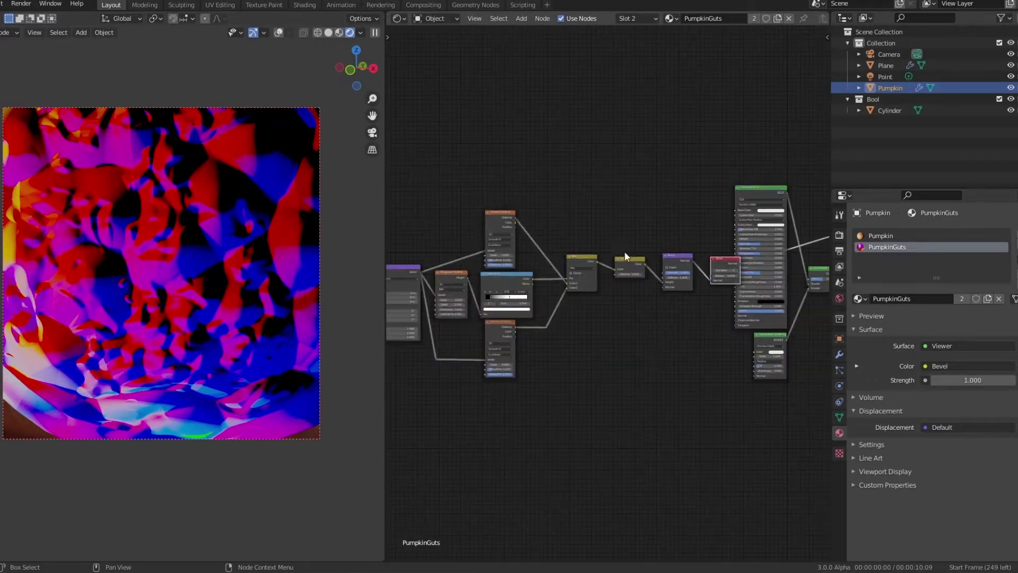
pyautogui.moveTo(421, 205); pyautogui.dragTo(730, 336)
pyautogui.scroll(2, 619, 292)
pyautogui.scroll(3, 618, 291)
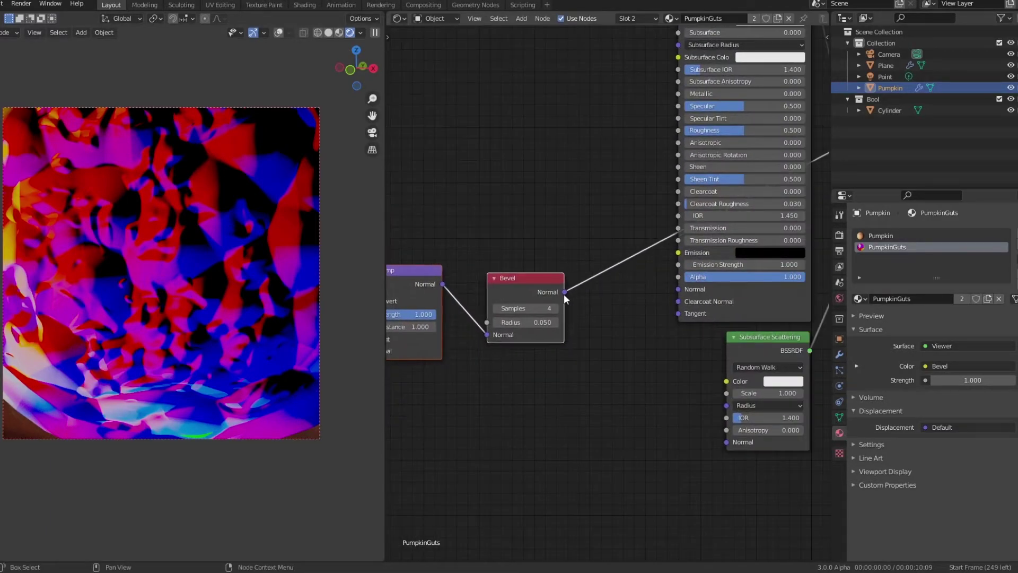
pyautogui.moveTo(677, 291); pyautogui.dragTo(678, 289)
# Step: Route the shader back into the Material Output's Surface
pyautogui.scroll(-3, 678, 289)
pyautogui.scroll(1, 637, 240)
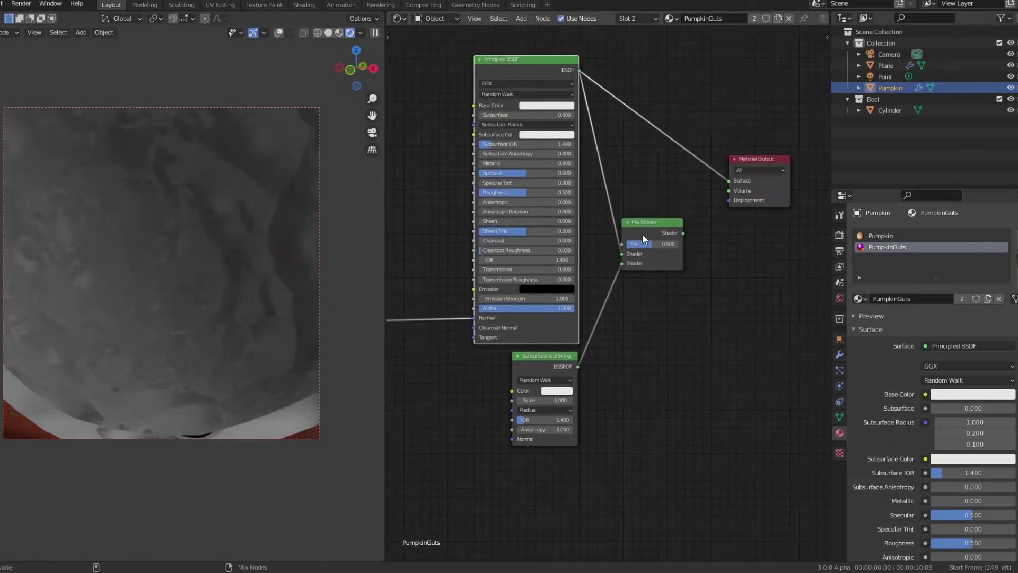
pyautogui.keyDown('ctrl'); pyautogui.keyDown('shift'); pyautogui.click(646, 233); pyautogui.keyUp('shift'); pyautogui.keyUp('ctrl')
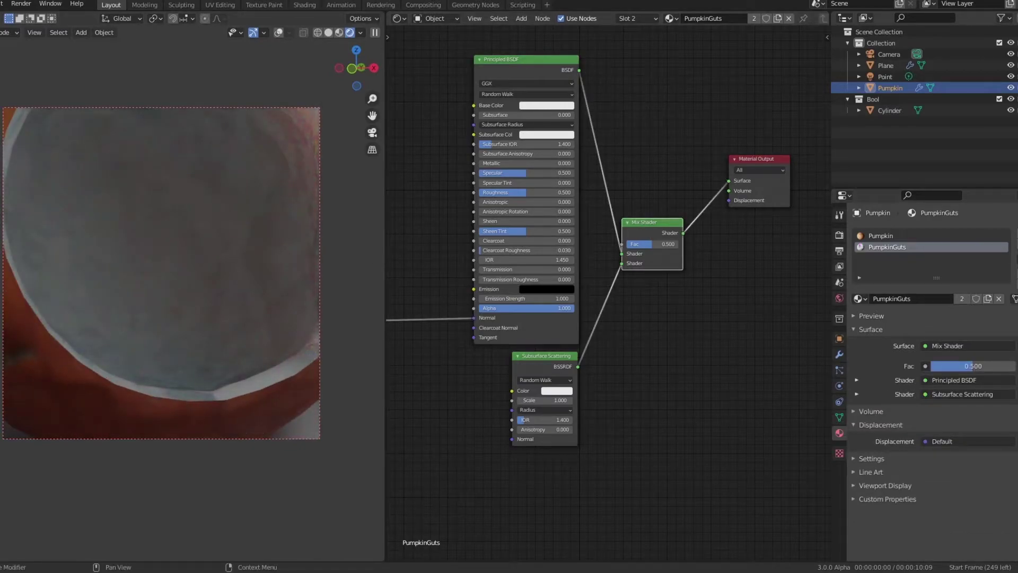
# Step: Select the carving texture nodes on the left of the node tree
pyautogui.scroll(2, 590, 443)
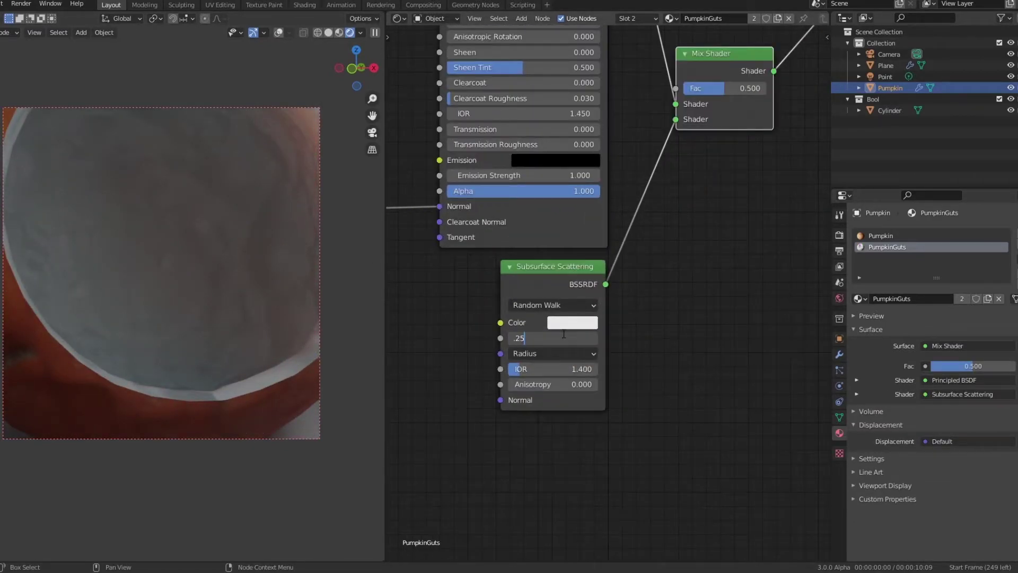
pyautogui.press('Home')
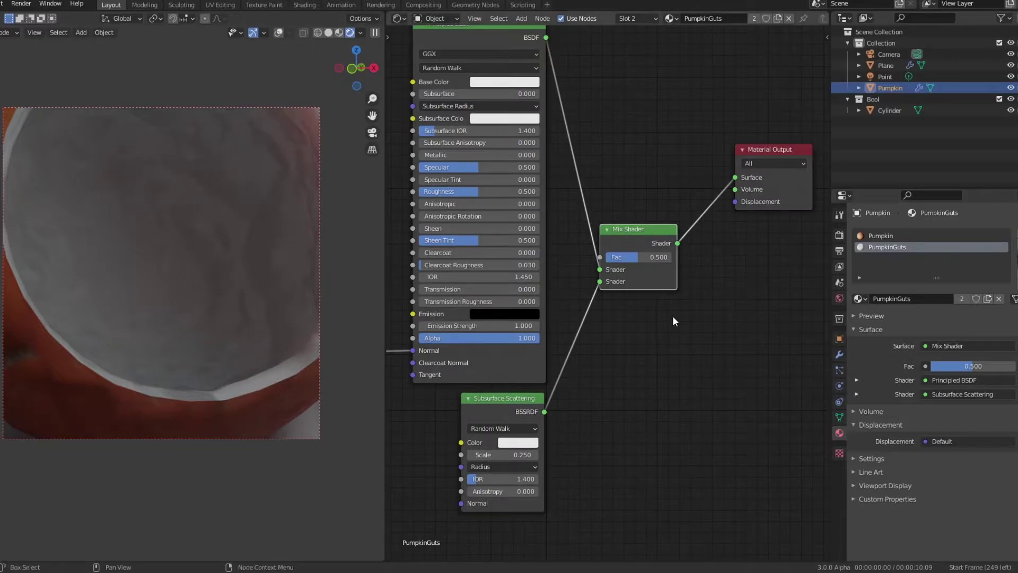
pyautogui.scroll(-3, 656, 259)
pyautogui.moveTo(403, 244); pyautogui.dragTo(555, 255, button='middle')
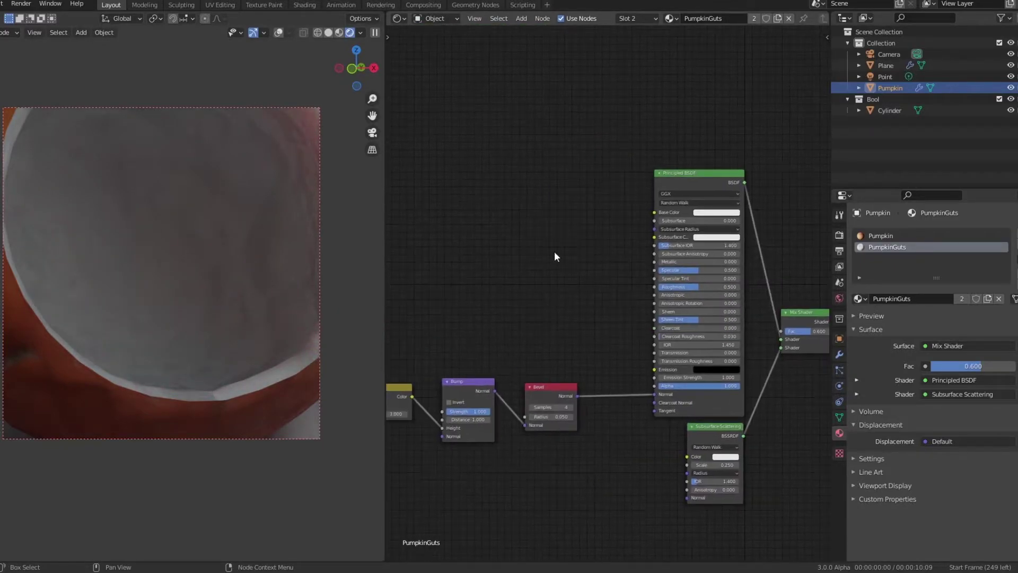
pyautogui.scroll(-2, 540, 266)
pyautogui.moveTo(457, 276); pyautogui.dragTo(772, 406)
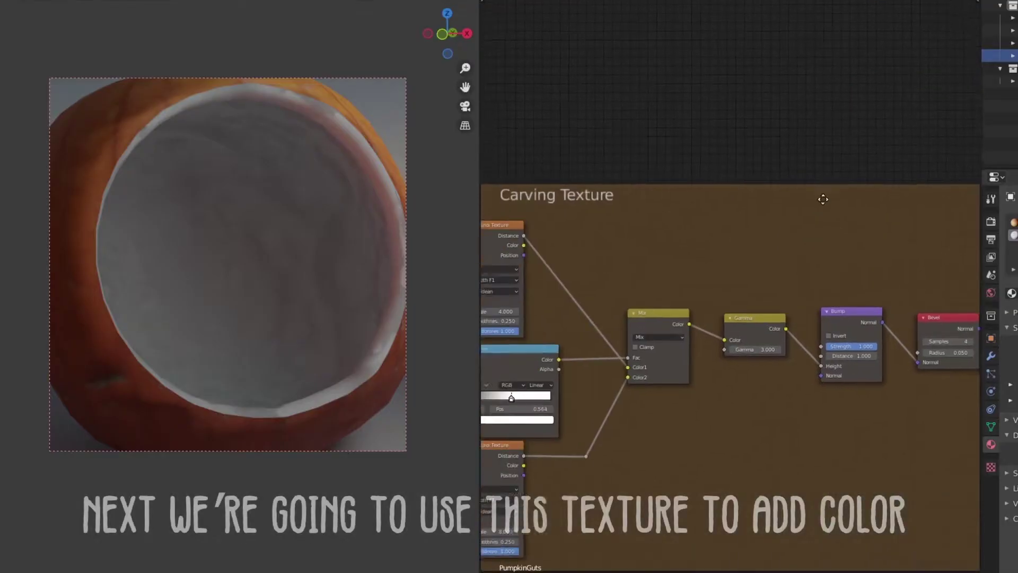
pyautogui.scroll(2, 823, 198)
# Step: Add a ColorRamp above the carving texture, with the texture mix feeding its Fac
pyautogui.hotkey('shift', 'a')
pyautogui.click(767, 288)
pyautogui.click(632, 103)
pyautogui.moveTo(585, 344); pyautogui.dragTo(638, 180)
# Step: Preview the ColorRamp on the pumpkin and move its black stop to 0.245
pyautogui.moveTo(742, 110); pyautogui.dragTo(965, 133)
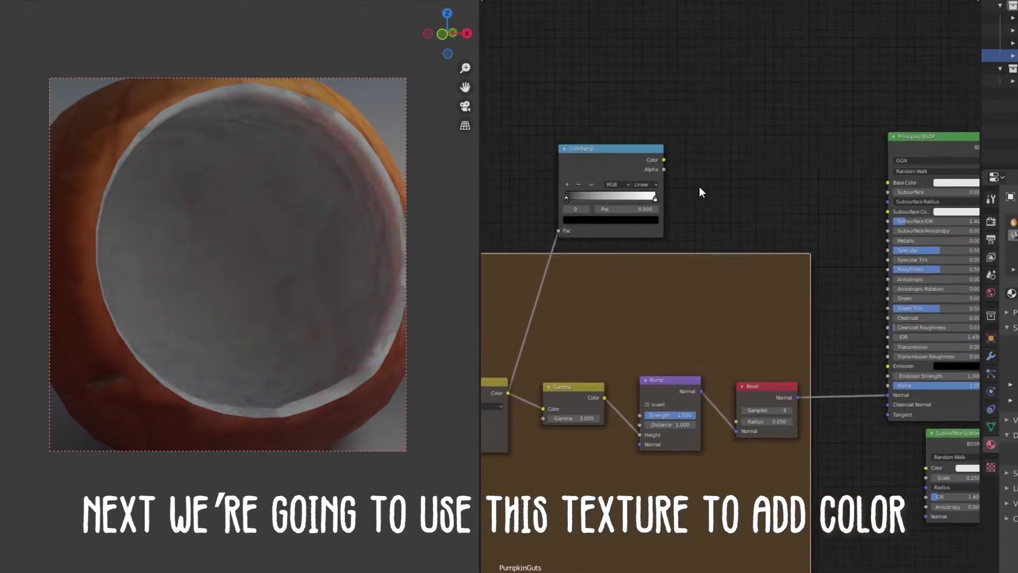
pyautogui.scroll(2, 698, 191)
pyautogui.moveTo(563, 237)
pyautogui.mouseDown()
pyautogui.moveTo(602, 234)
pyautogui.moveTo(586, 238)
pyautogui.mouseUp()
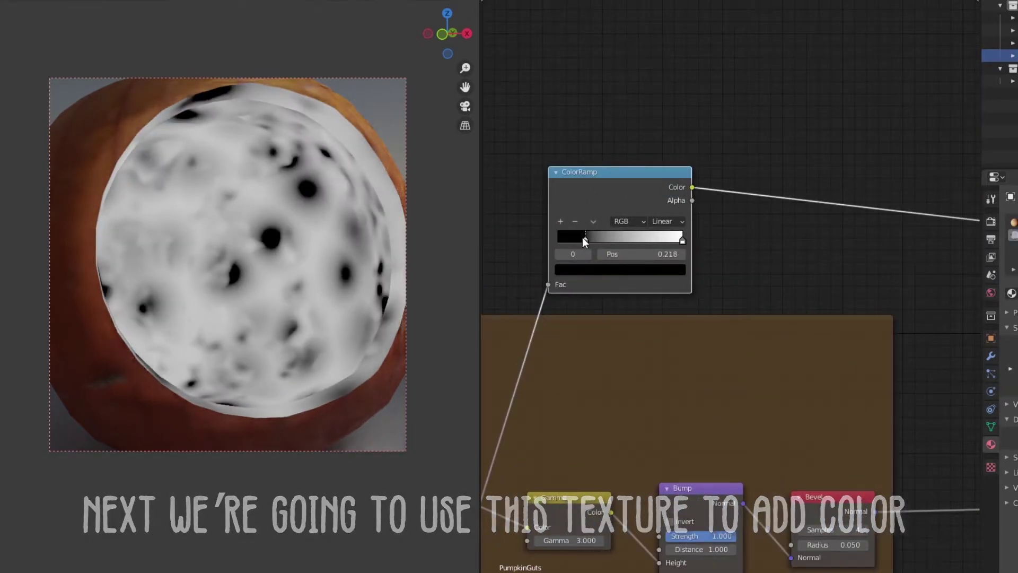
pyautogui.keyDown('ctrl'); pyautogui.scroll(-5, 586, 237); pyautogui.keyUp('ctrl')
# Step: Add a Mix node after the ColorRamp with colours cream FFF9F0 and tan D9B579
pyautogui.hotkey('shift', 'a')
pyautogui.click(721, 241)
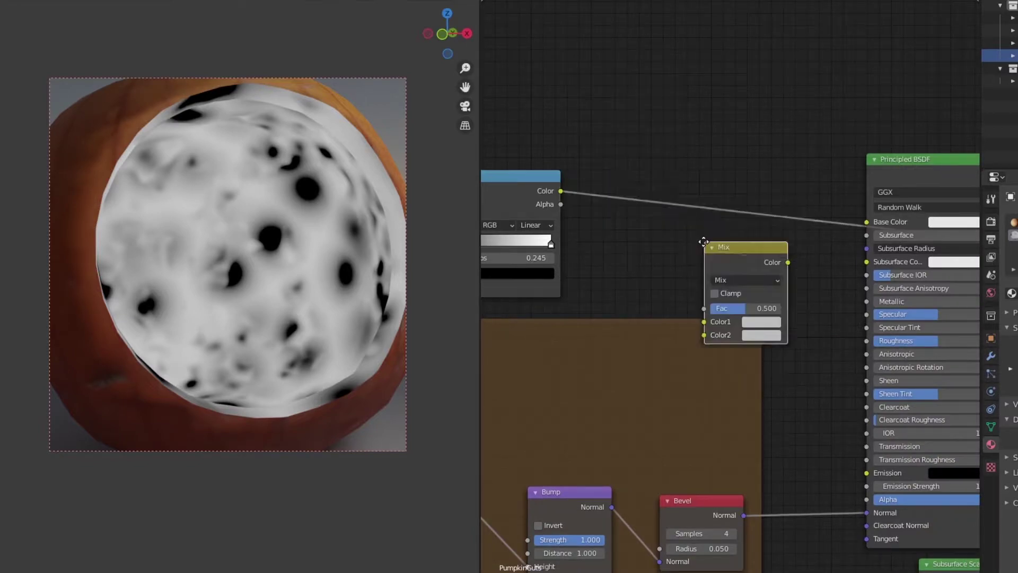
pyautogui.scroll(1, 706, 239)
pyautogui.click(657, 250)
pyautogui.click(752, 168)
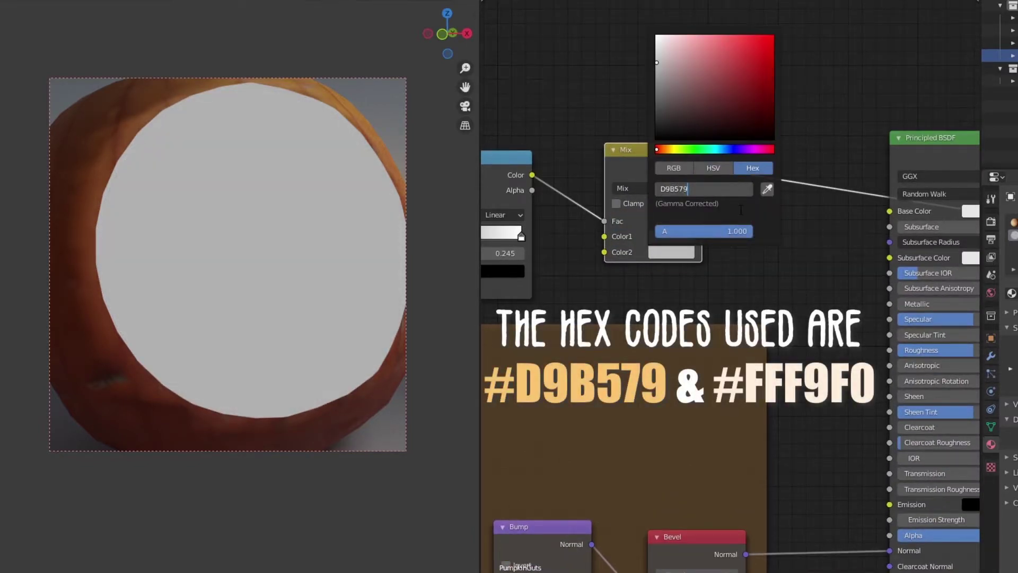
pyautogui.press('Return')
pyautogui.click(667, 234)
pyautogui.click(732, 174)
pyautogui.write('FFF9F0')
pyautogui.press('Return')
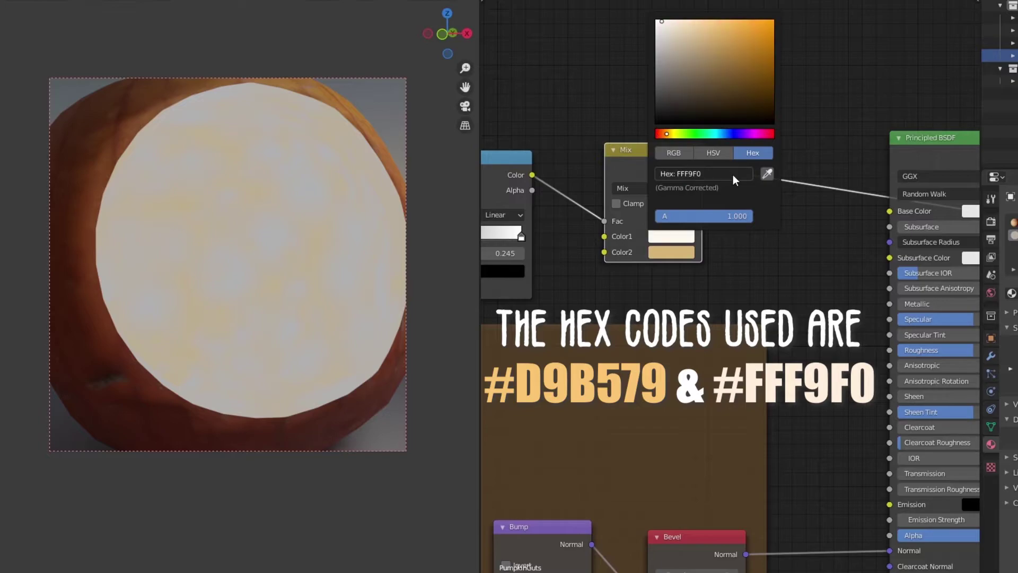
# Step: Connect the Mix colour to the Principled BSDF Base Color and review the shader nodes
pyautogui.moveTo(733, 179); pyautogui.dragTo(632, 218, button='middle')
pyautogui.scroll(-1, 632, 217)
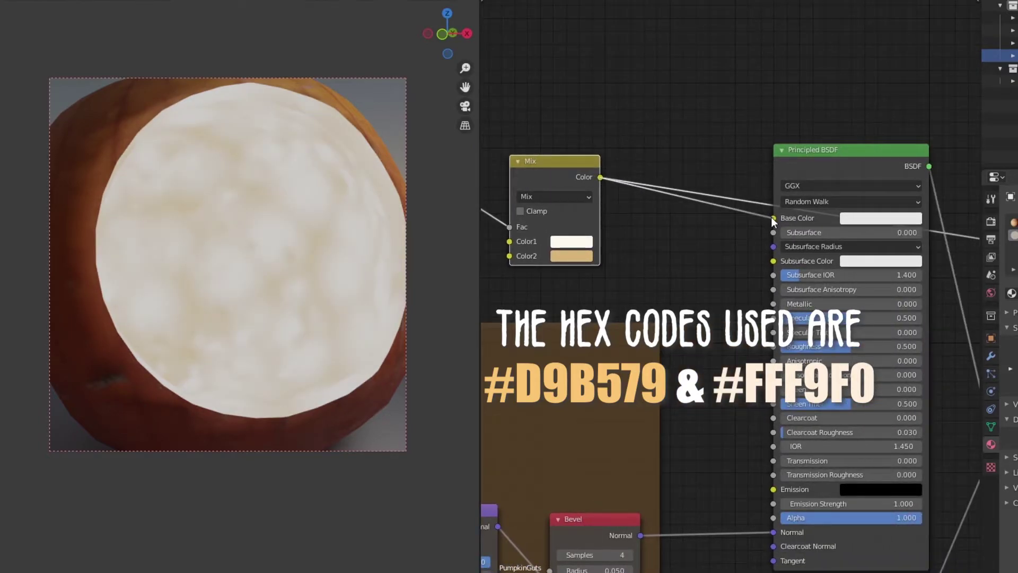
pyautogui.moveTo(663, 207); pyautogui.dragTo(773, 218)
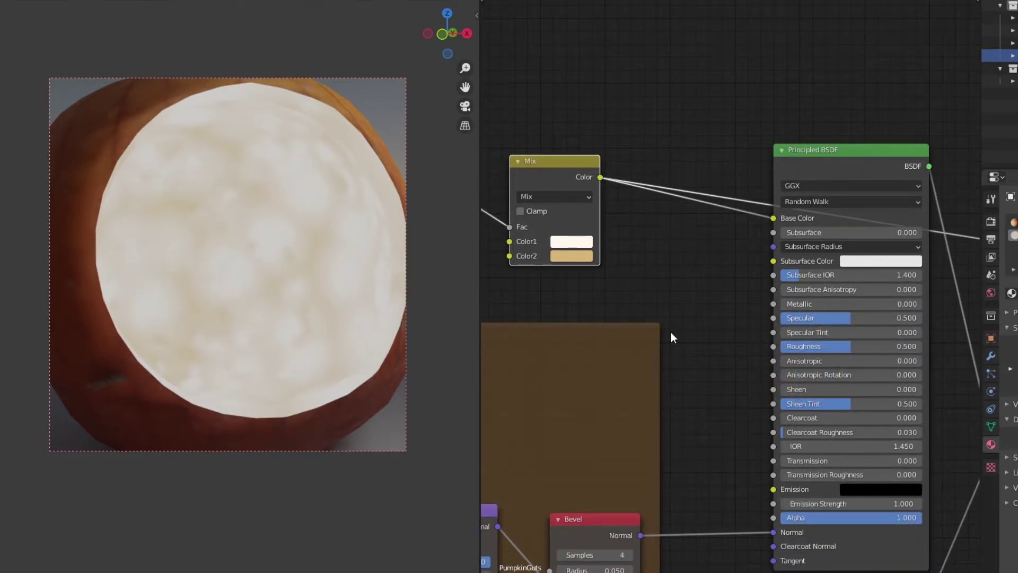
pyautogui.scroll(-1, 670, 337)
pyautogui.moveTo(671, 338); pyautogui.dragTo(591, 83, button='middle')
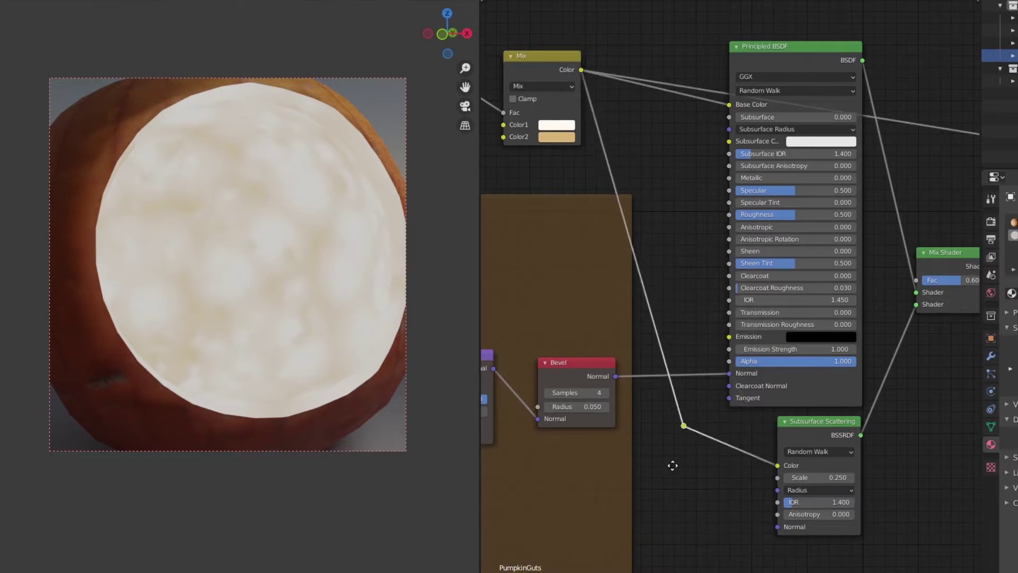
pyautogui.moveTo(657, 303); pyautogui.dragTo(483, 333, button='middle')
pyautogui.scroll(-3, 270, 227)
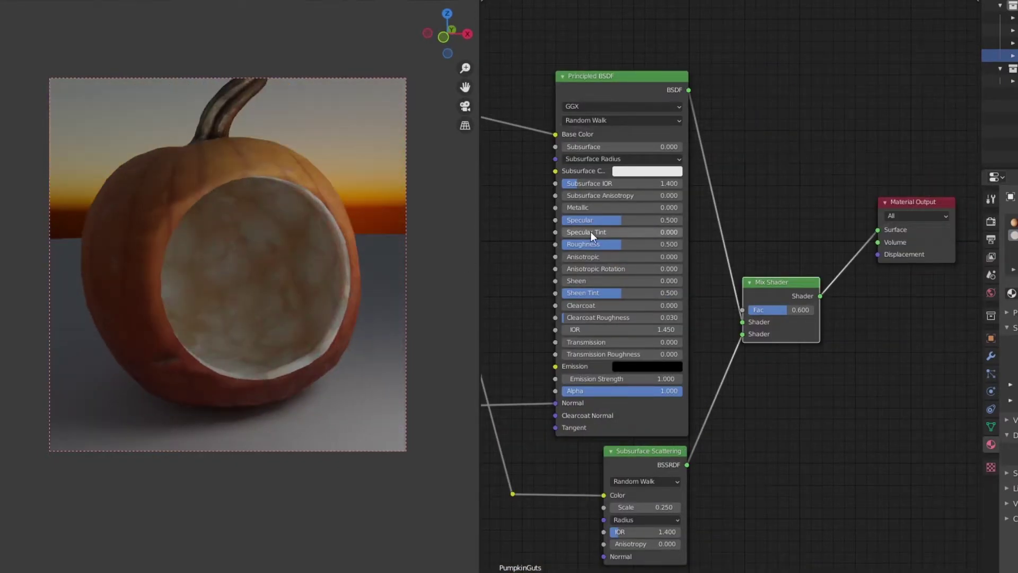
pyautogui.scroll(2, 548, 277)
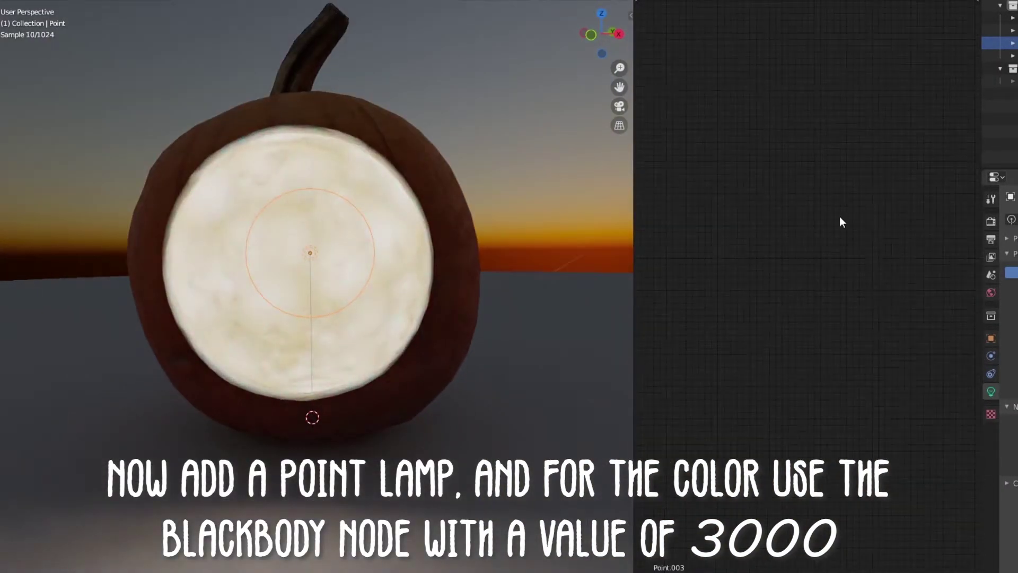
# Step: Colour the point light's emission with a 3000 K Blackbody at strength 0.35
pyautogui.press('Home')
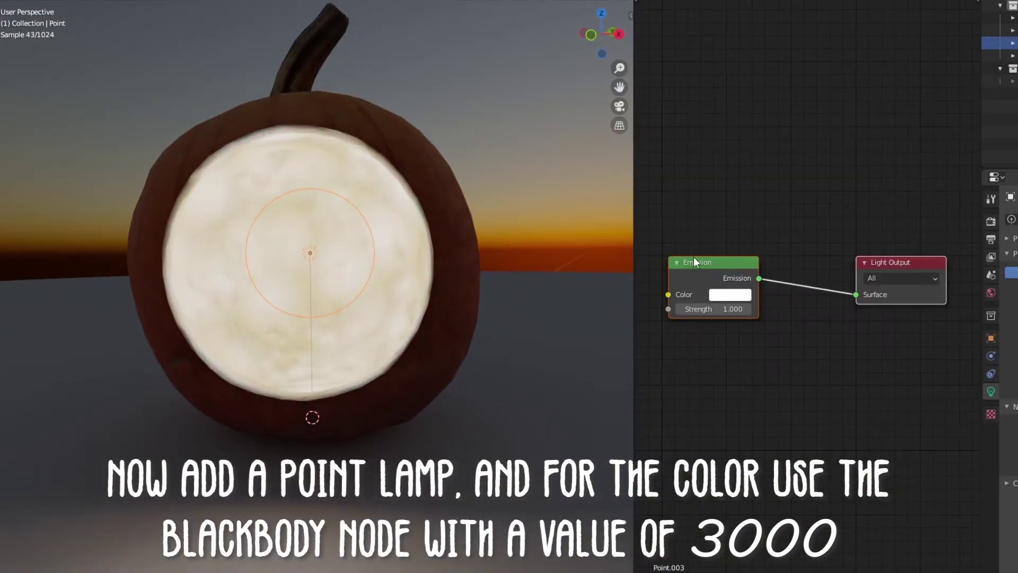
pyautogui.hotkey('shift', 'a')
pyautogui.write('blackbody')
pyautogui.press('Return')
pyautogui.moveTo(757, 250); pyautogui.dragTo(819, 248)
pyautogui.doubleClick(700, 265)
pyautogui.write('3000')
pyautogui.press('Return')
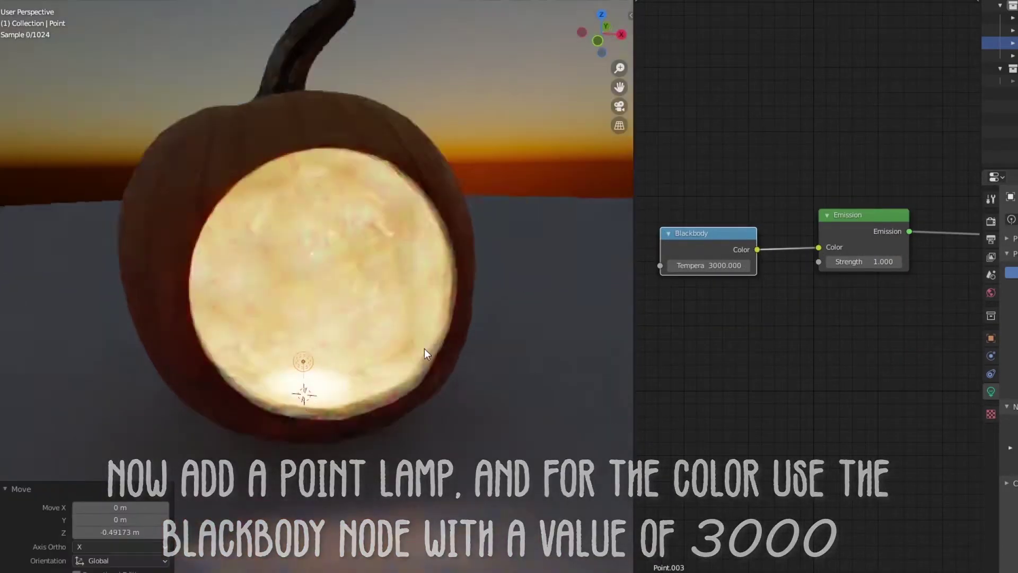
pyautogui.write('0.35')
pyautogui.press('Return')
pyautogui.moveTo(355, 301)
pyautogui.mouseDown(button='middle')
pyautogui.moveTo(348, 230)
pyautogui.moveTo(404, 230)
pyautogui.mouseUp(button='middle')
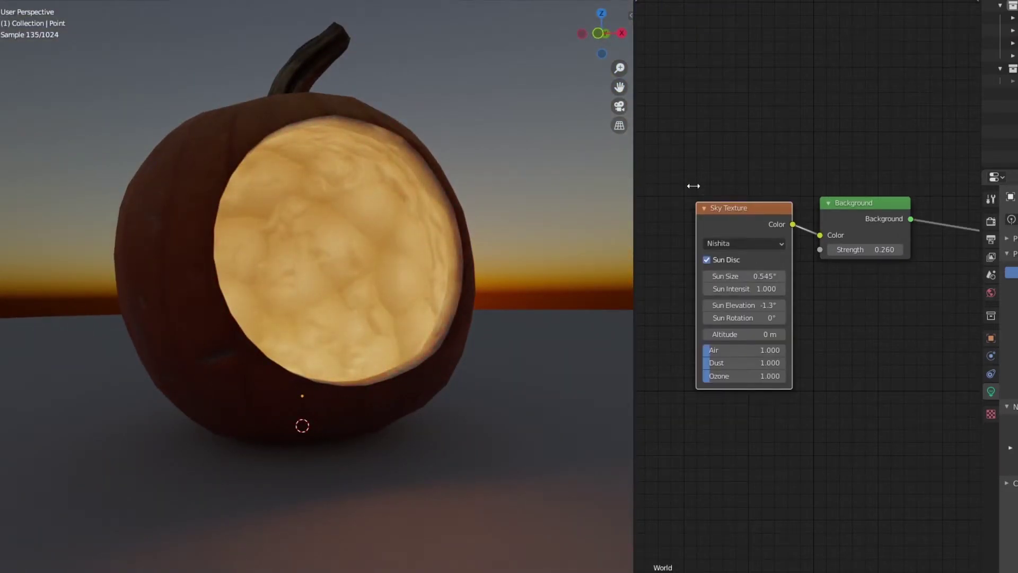
pyautogui.moveTo(645, 183); pyautogui.dragTo(756, 183)
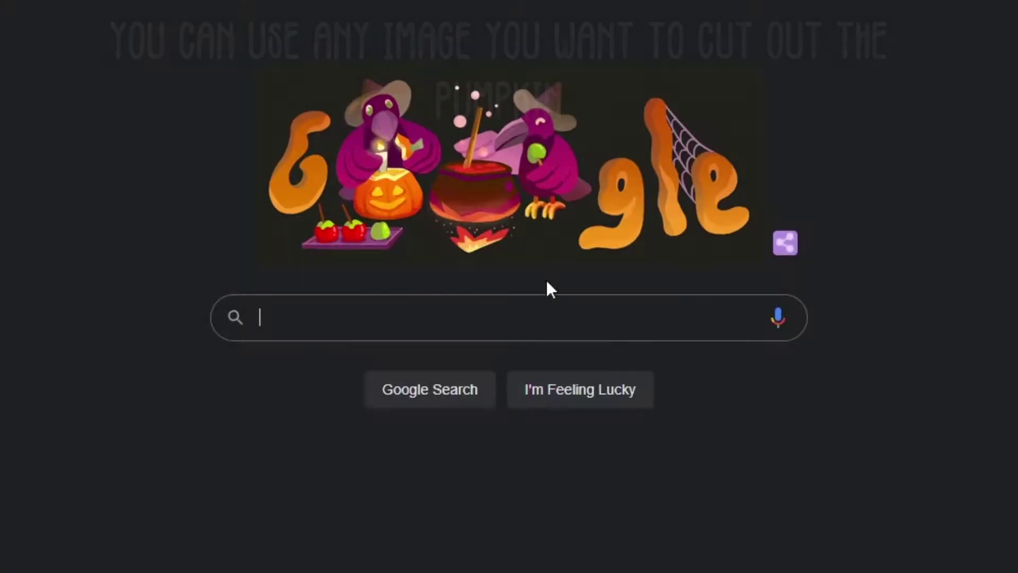
# Step: Search the web for 'pumpkin face' images with transparent backgrounds and browse results
pyautogui.click(500, 318)
pyautogui.write('pumpkin face')
pyautogui.press('Return')
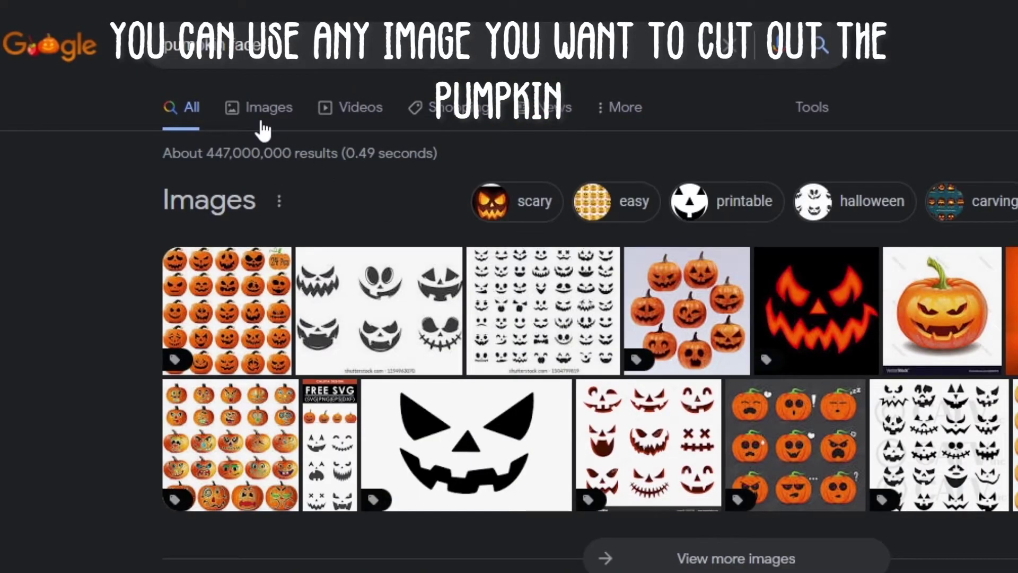
pyautogui.click(261, 123)
pyautogui.click(247, 136)
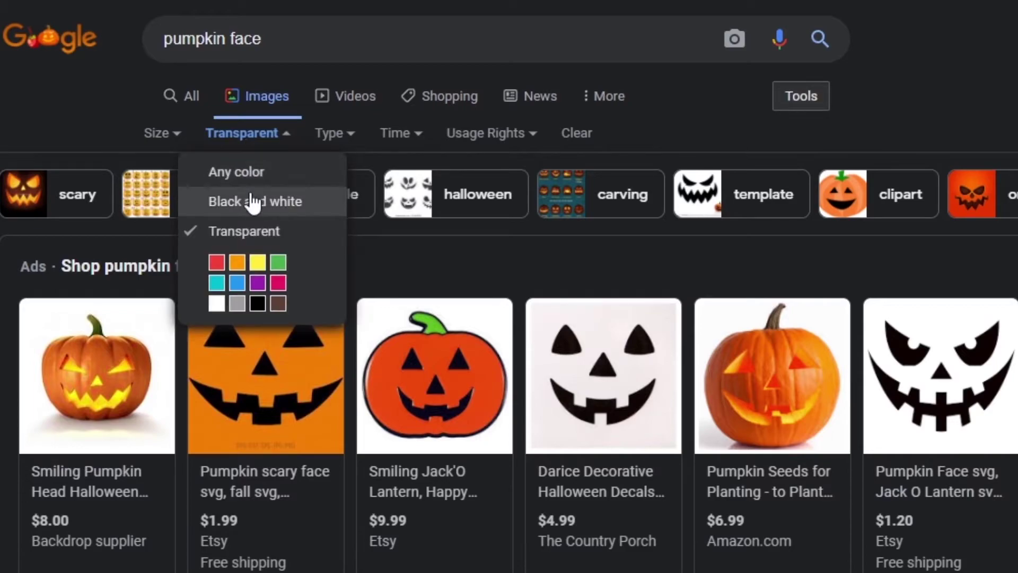
pyautogui.scroll(-2, 978, 285)
pyautogui.scroll(-5, 978, 285)
pyautogui.scroll(-5, 977, 284)
pyautogui.scroll(-5, 977, 286)
pyautogui.scroll(-3, 978, 286)
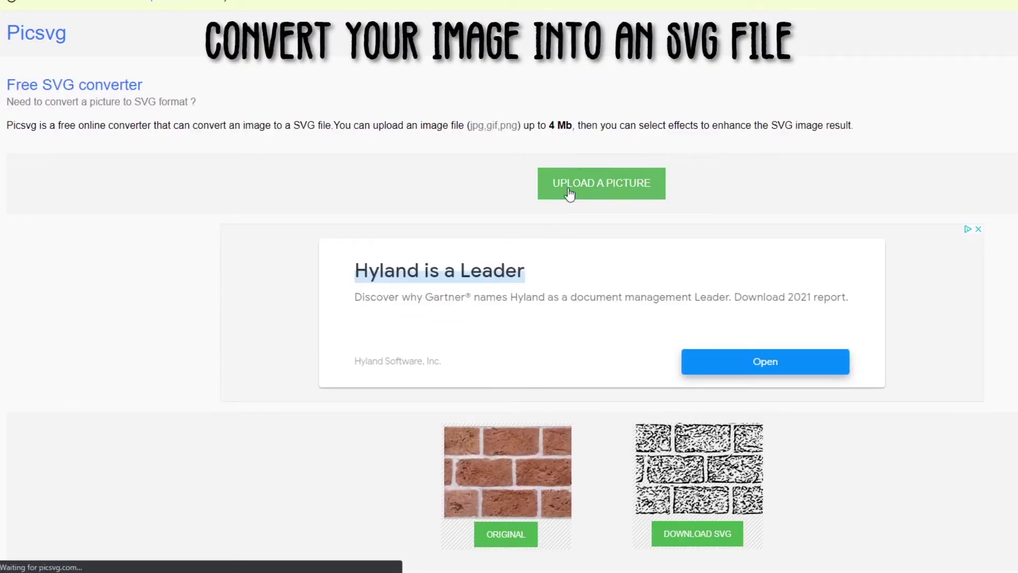
pyautogui.scroll(-4, 891, 211)
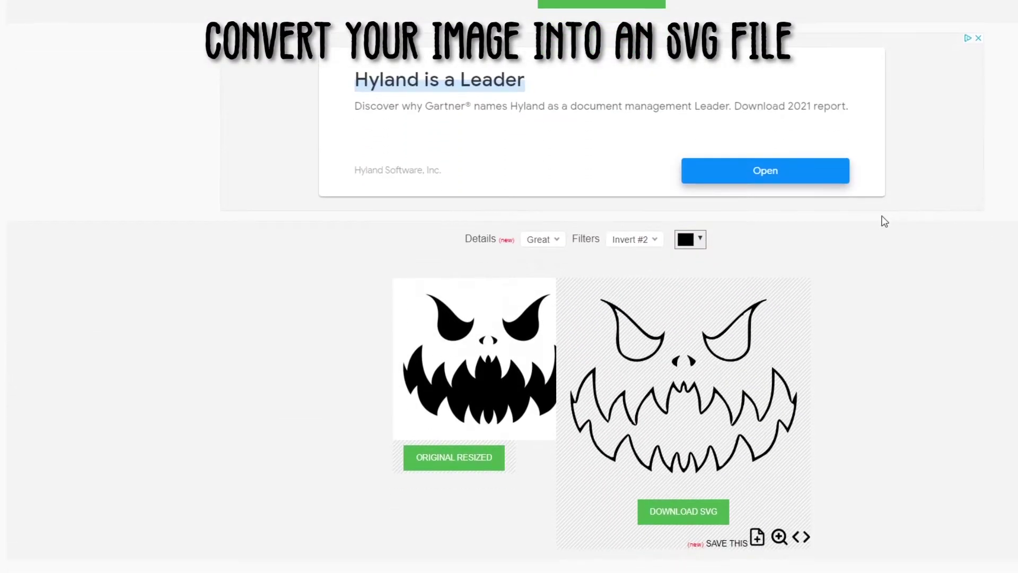
pyautogui.scroll(-4, 884, 216)
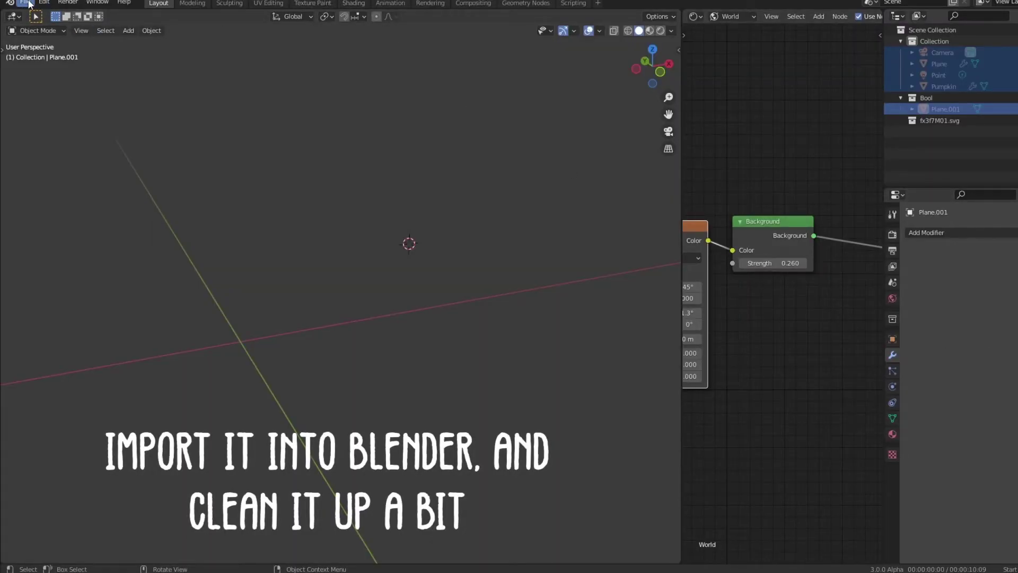
# Step: Import the fx3f7M01.svg face outline and convert its curves into a mesh
pyautogui.click(29, 3)
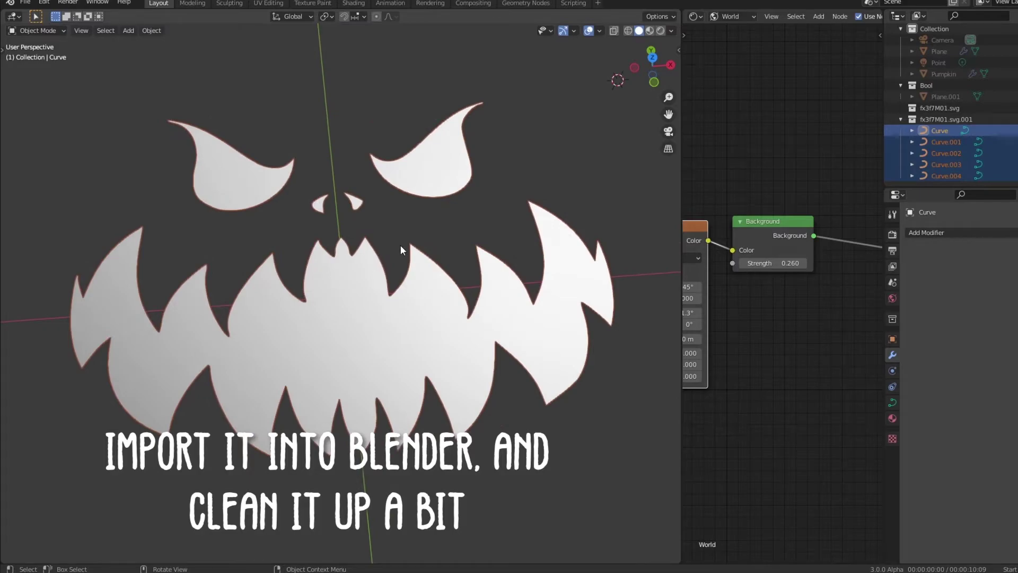
pyautogui.click(408, 288)
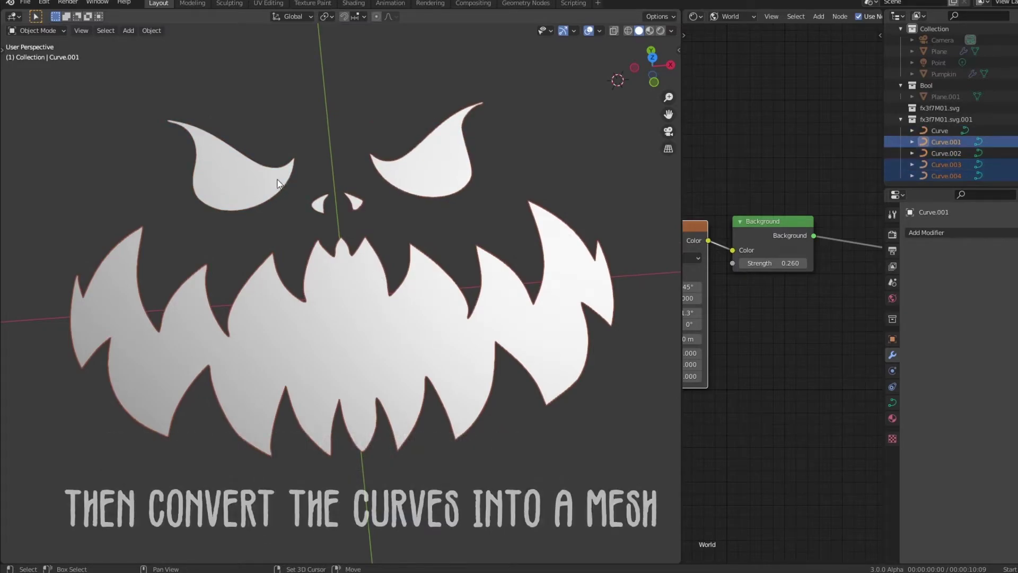
pyautogui.hotkey('shift', 'z')
pyautogui.press('F3')
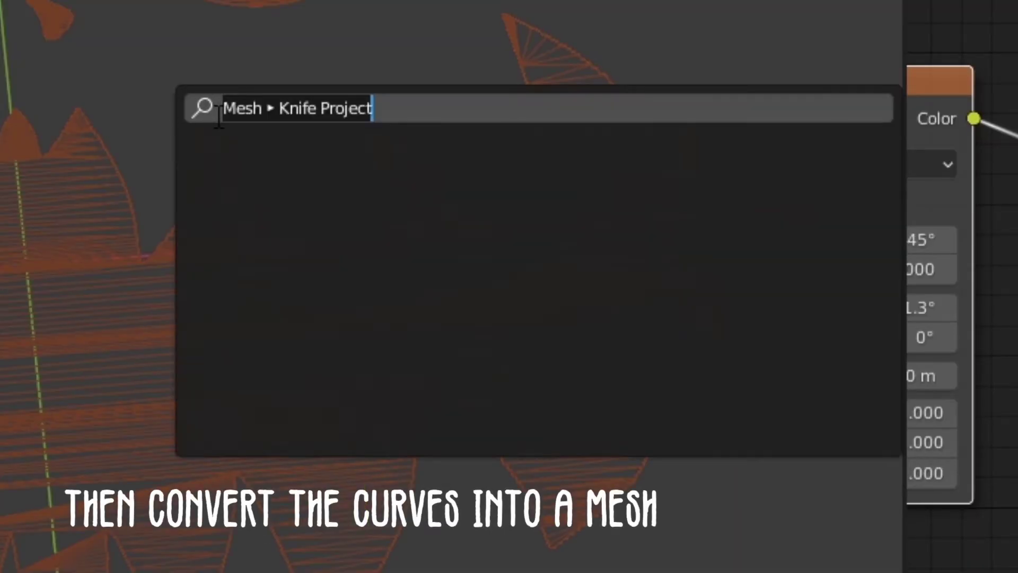
pyautogui.write('convert')
pyautogui.press('Return')
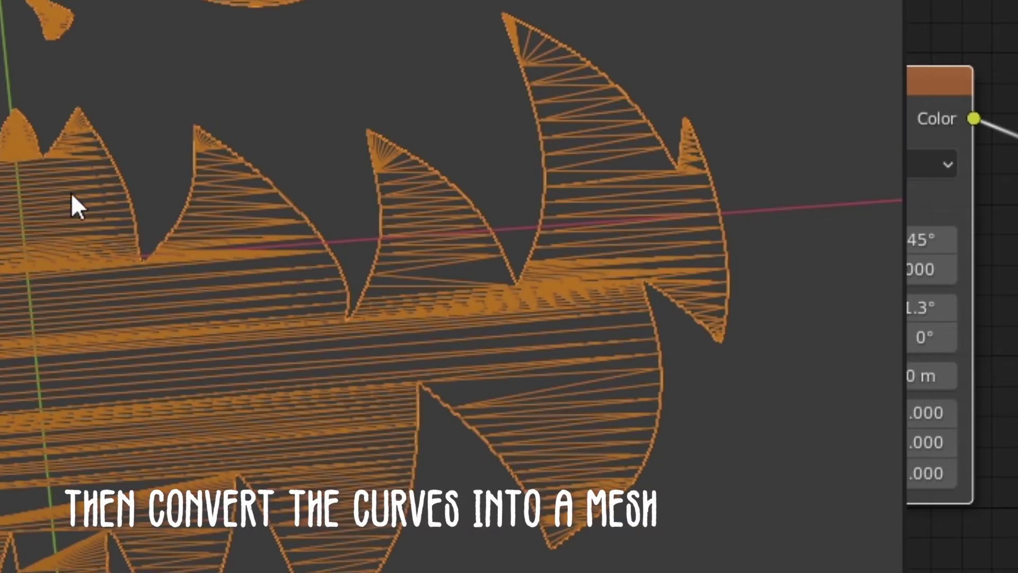
pyautogui.hotkey('shift', 'a')
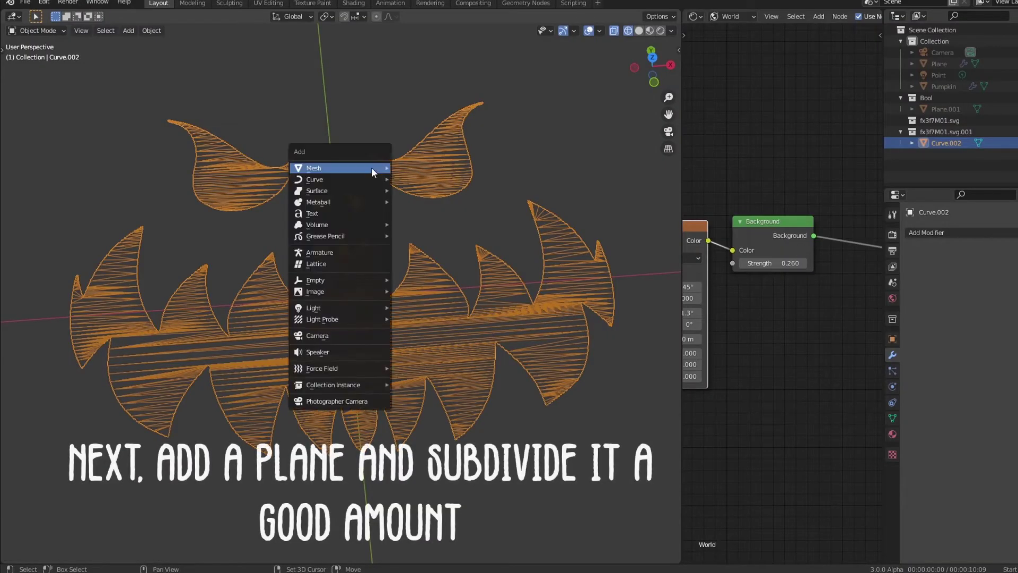
# Step: Add a plane, scale it up, and lower it along Z just below the face
pyautogui.click(423, 167)
pyautogui.press('s')
pyautogui.click(465, 281)
pyautogui.press('KP_7')
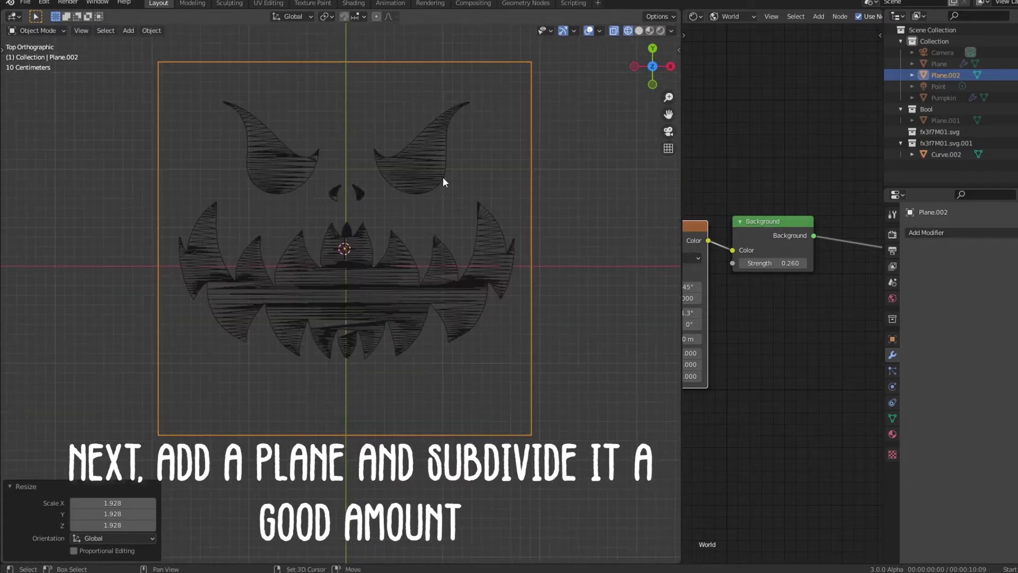
pyautogui.moveTo(494, 256); pyautogui.dragTo(456, 191, button='middle')
pyautogui.press('g')
pyautogui.press('z')
pyautogui.click(385, 240)
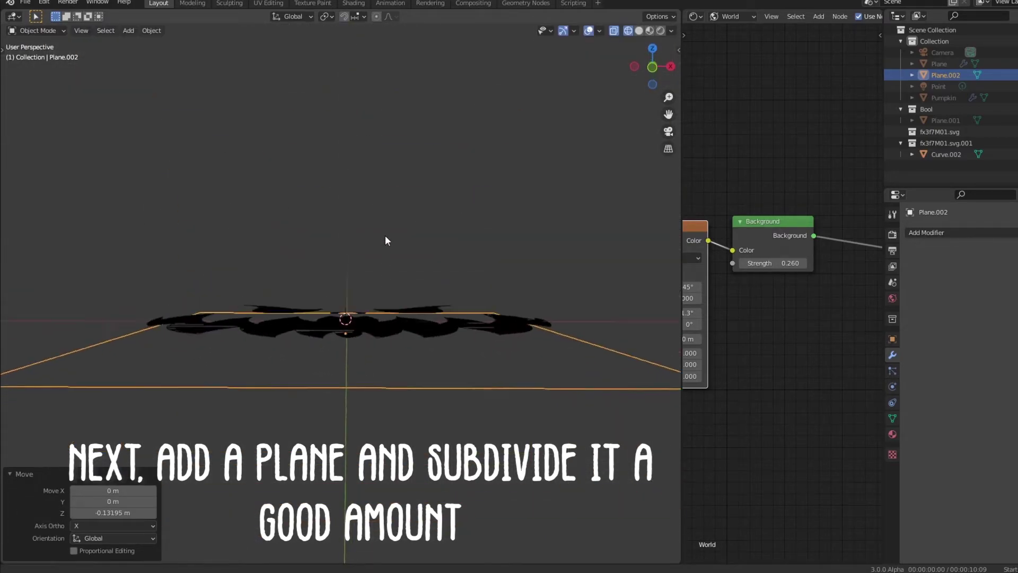
pyautogui.moveTo(389, 236); pyautogui.dragTo(393, 307, button='middle')
# Step: Subdivide the plane densely in Edit Mode
pyautogui.press('KP_7')
pyautogui.press('Tab')
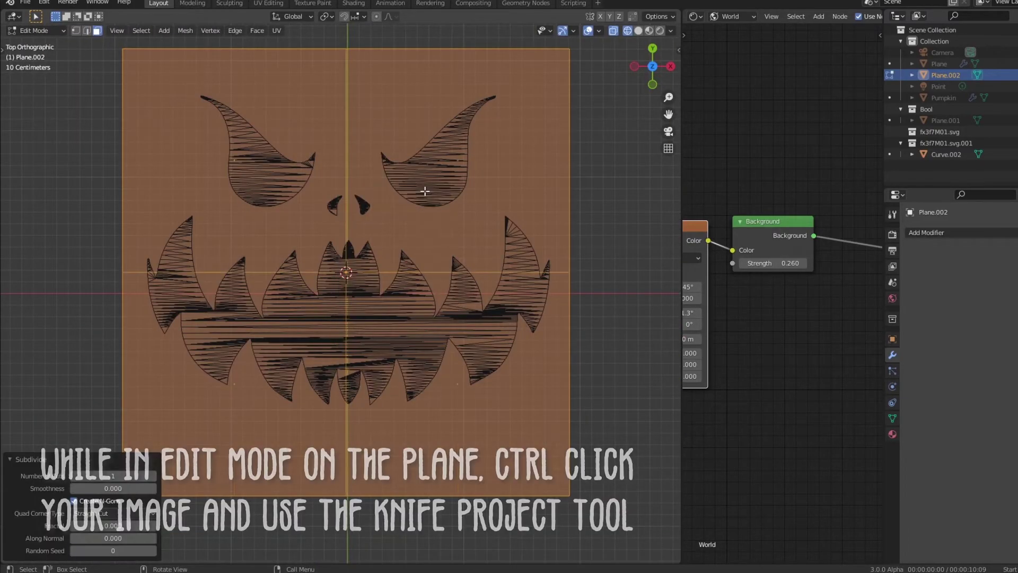
pyautogui.press('Tab')
pyautogui.scroll(1, 444, 183)
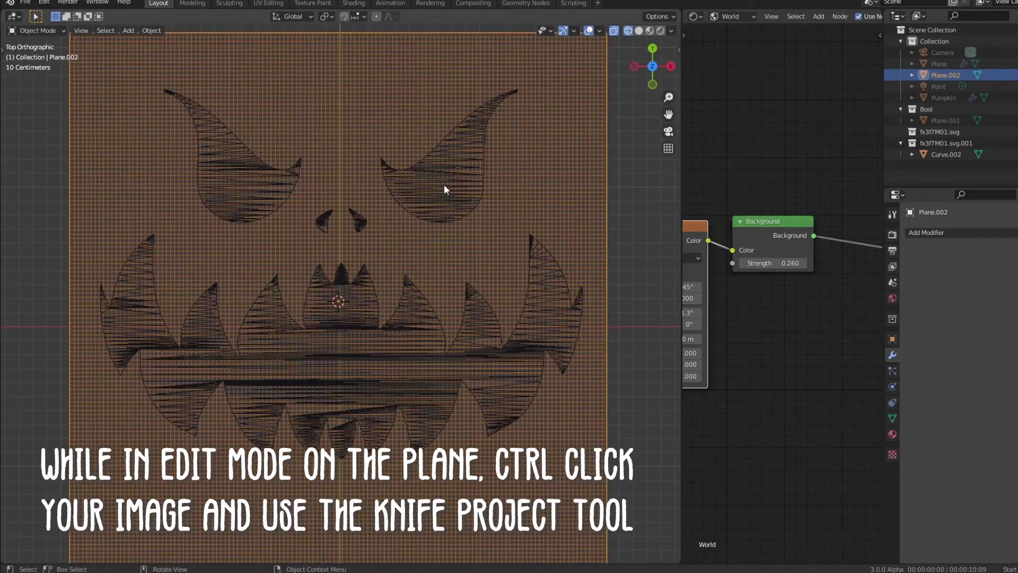
# Step: Knife Project the face outline into the subdivided plane
pyautogui.click(493, 199)
pyautogui.keyDown('ctrl'); pyautogui.click(436, 169); pyautogui.keyUp('ctrl')
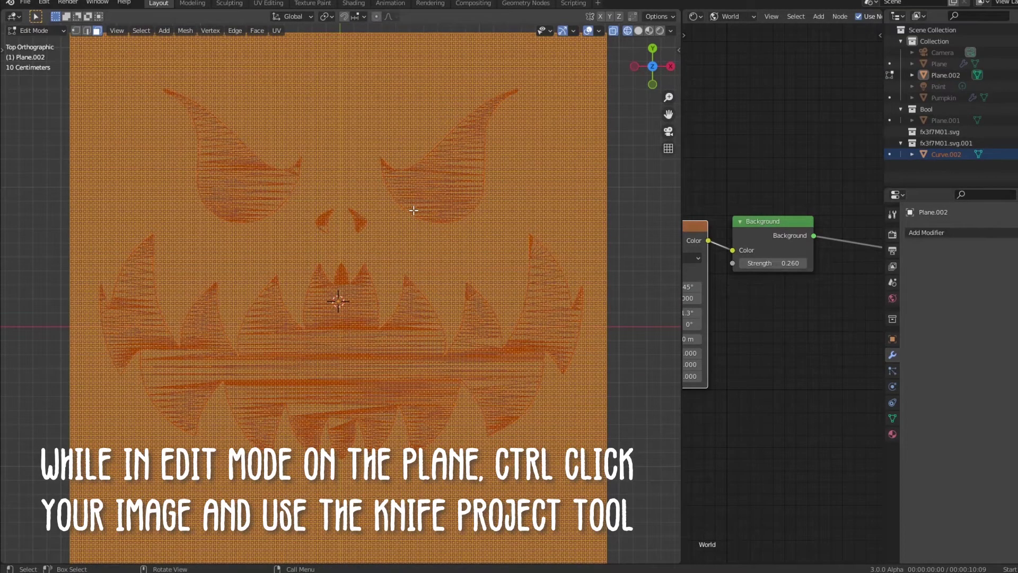
pyautogui.press('F3')
pyautogui.write('knife')
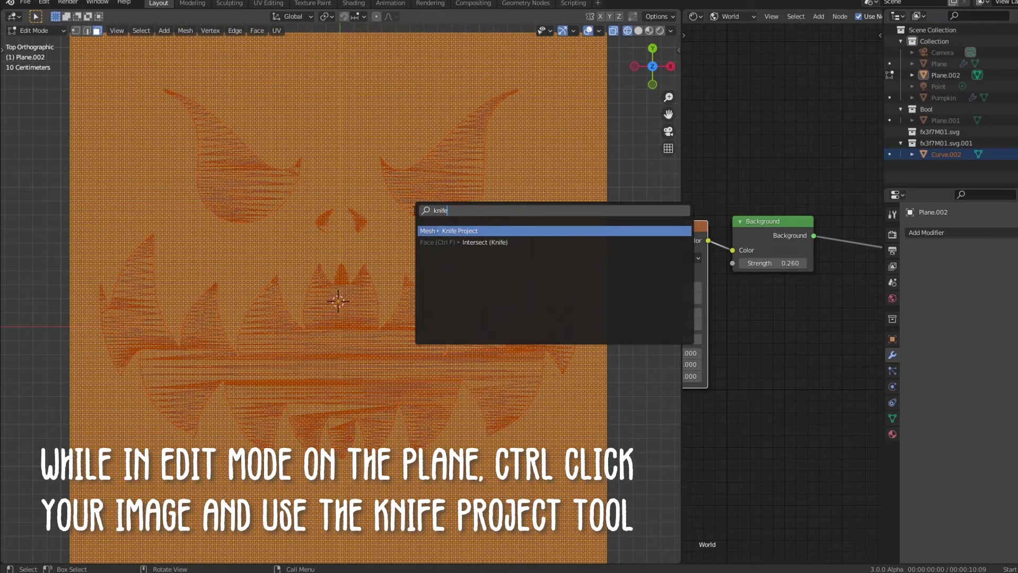
pyautogui.press('Return')
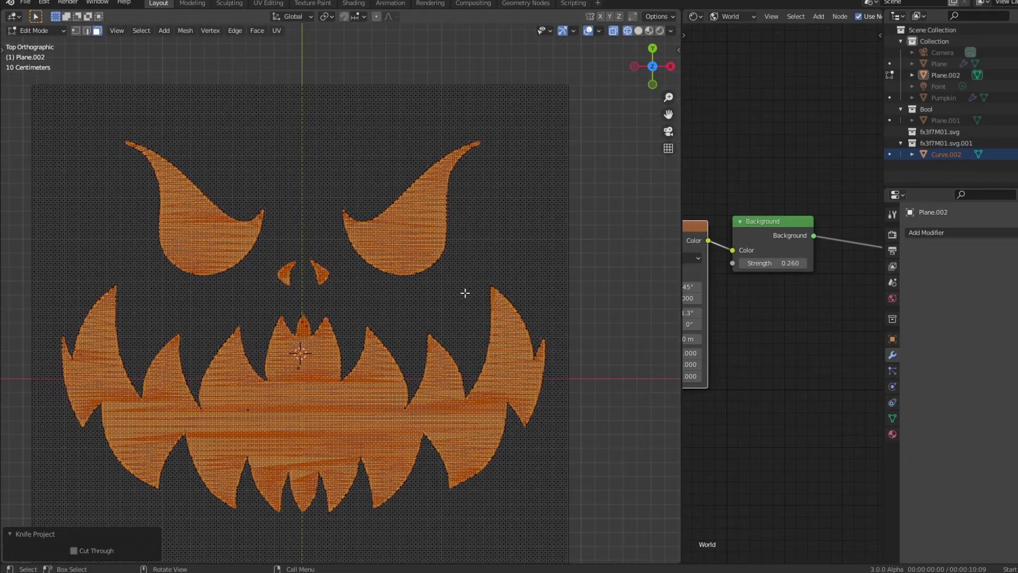
pyautogui.moveTo(263, 301); pyautogui.dragTo(284, 216, button='middle')
pyautogui.hotkey('shift', 'z')
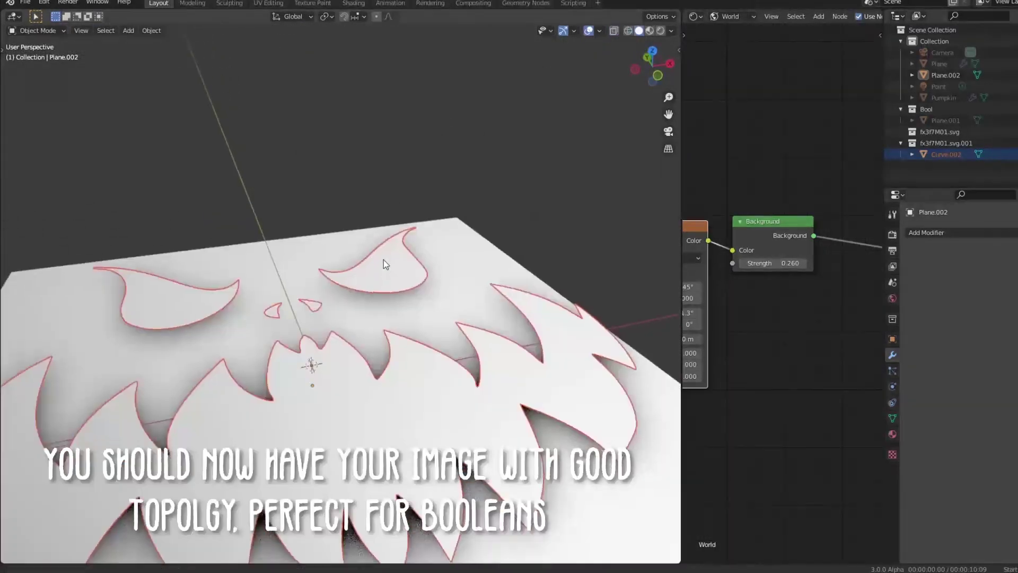
# Step: Isolate the cut face plane and give it a Shrinkwrap modifier using Project wrap method
pyautogui.press('h')
pyautogui.click(398, 215)
pyautogui.hotkey('ctrl', 'Tab')
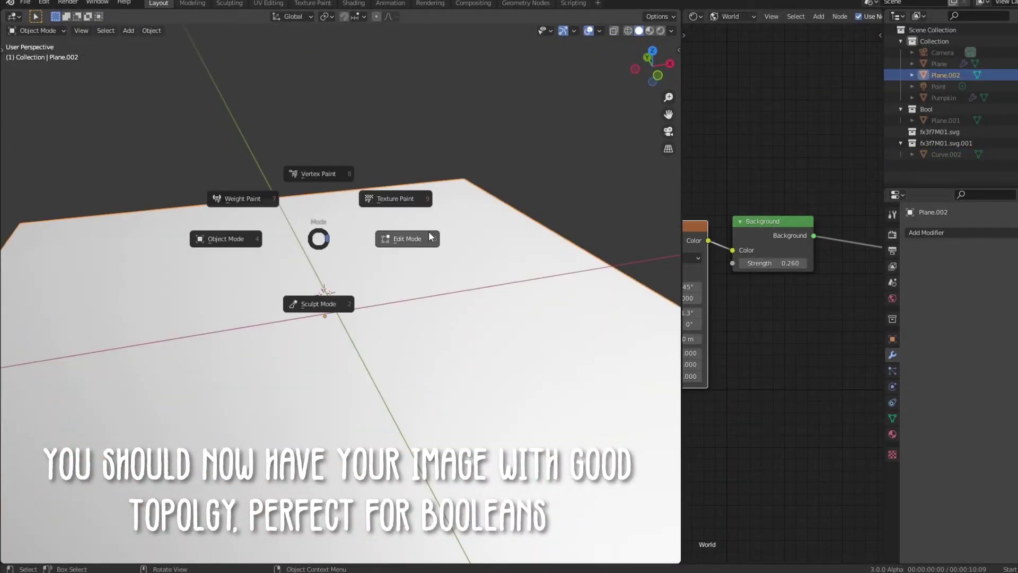
pyautogui.click(429, 231)
pyautogui.moveTo(429, 231); pyautogui.dragTo(419, 248, button='middle')
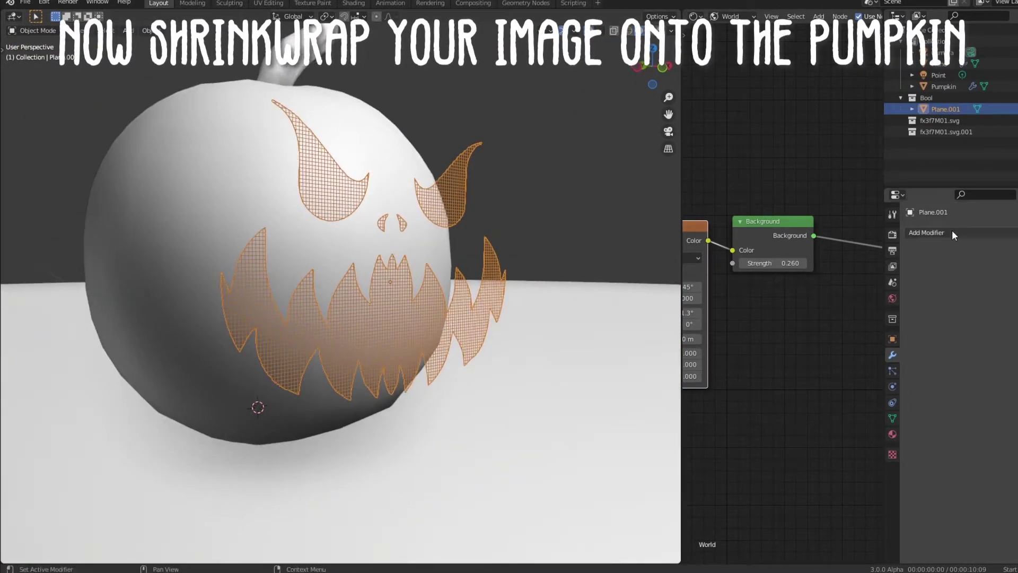
pyautogui.click(950, 233)
pyautogui.click(717, 381)
pyautogui.click(824, 149)
pyautogui.click(831, 204)
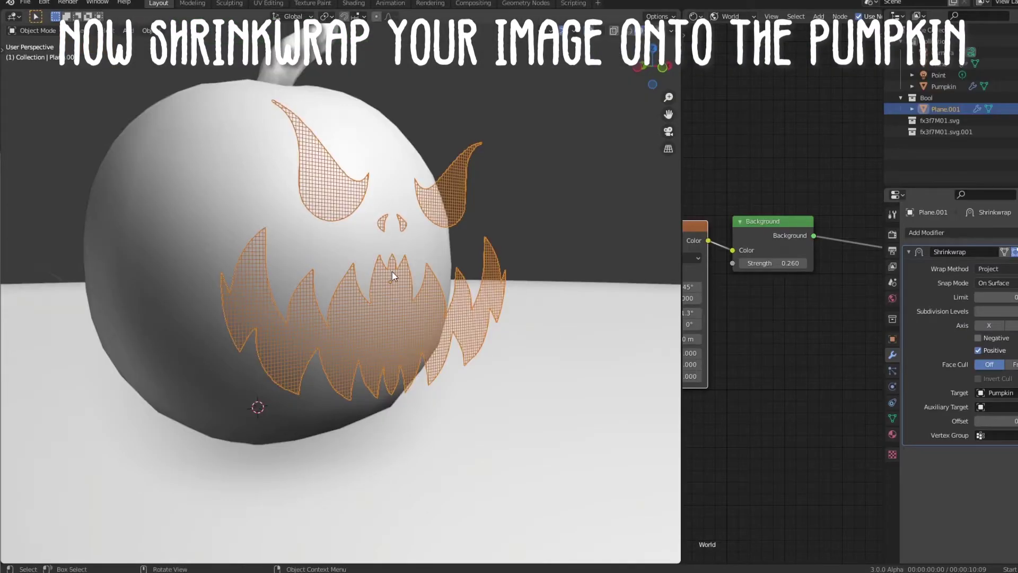
# Step: Lower the face mesh along Z onto the pumpkin and apply the Shrinkwrap
pyautogui.moveTo(385, 276); pyautogui.dragTo(371, 276, button='middle')
pyautogui.press('g')
pyautogui.press('z')
pyautogui.click(275, 254)
pyautogui.hotkey('shift', 'z')
pyautogui.moveTo(274, 249)
pyautogui.mouseDown(button='middle')
pyautogui.moveTo(413, 237)
pyautogui.moveTo(196, 236)
pyautogui.moveTo(212, 266)
pyautogui.moveTo(485, 293)
pyautogui.moveTo(296, 271)
pyautogui.moveTo(337, 374)
pyautogui.mouseUp(button='middle')
pyautogui.hotkey('ctrl', 'a')
# Step: Extrude the face pieces and scale them outward around the 3D cursor at the pumpkin's centre
pyautogui.click(337, 375)
pyautogui.hotkey('shift', 's')
pyautogui.click(389, 272)
pyautogui.press('.')
pyautogui.press('e')
pyautogui.press('s')
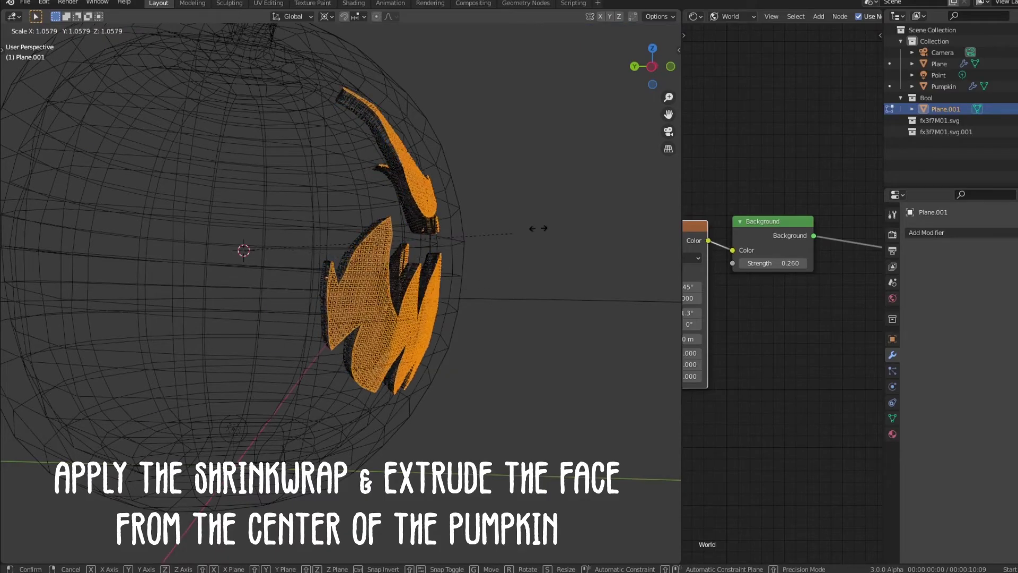
pyautogui.click(536, 228)
pyautogui.moveTo(536, 227); pyautogui.dragTo(432, 255, button='middle')
pyautogui.hotkey('ctrl', 'Tab')
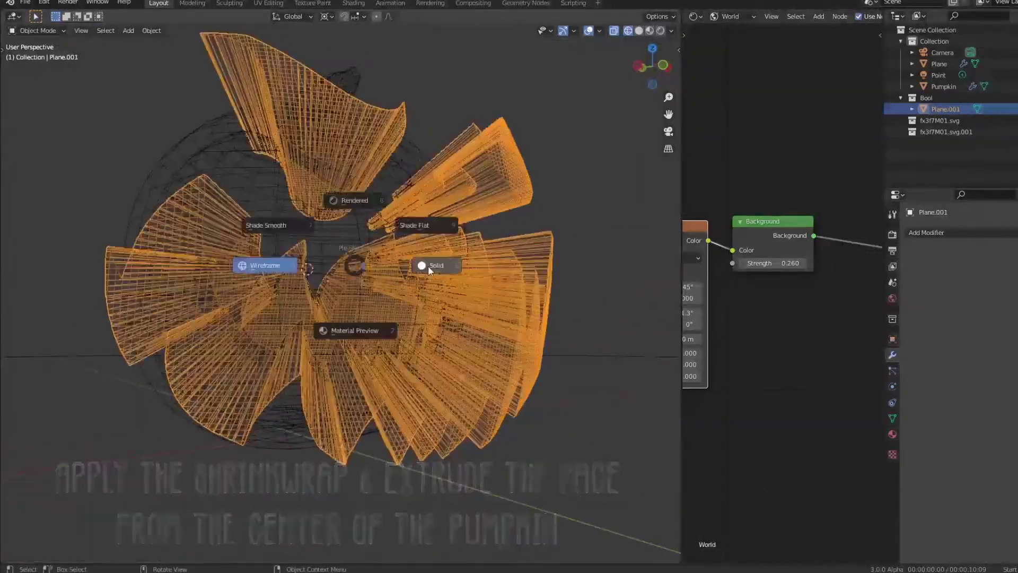
# Step: Inspect the carved face in solid shading, checking the Pumpkin's Boolean and the cutter
pyautogui.click(261, 263)
pyautogui.scroll(5, 383, 247)
pyautogui.moveTo(428, 296)
pyautogui.mouseDown(button='middle')
pyautogui.moveTo(365, 303)
pyautogui.moveTo(389, 218)
pyautogui.moveTo(425, 206)
pyautogui.moveTo(418, 231)
pyautogui.mouseUp(button='middle')
pyautogui.click(389, 218)
pyautogui.scroll(3, 390, 223)
pyautogui.click(425, 206)
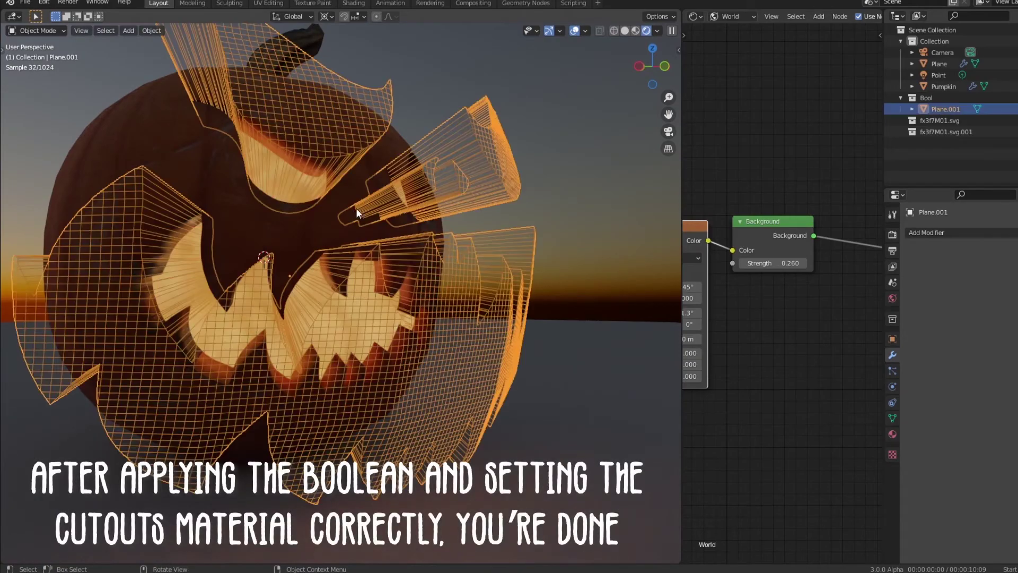
# Step: Link the PumpkinGuts material from the Pumpkin to the Plane.001 face cutter, then review the glowing render with overlays hidden
pyautogui.click(361, 207)
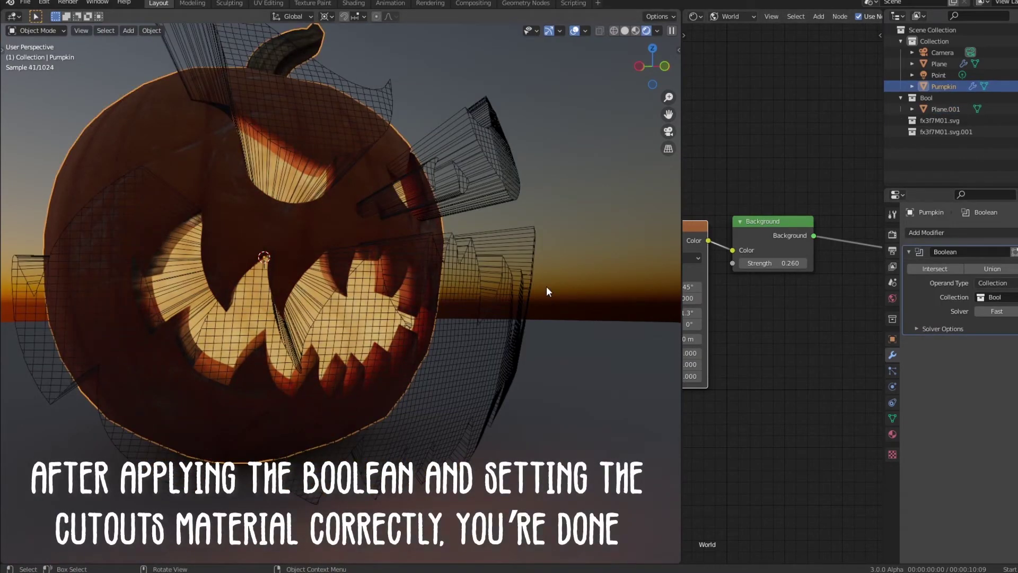
pyautogui.moveTo(484, 290); pyautogui.dragTo(435, 290, button='middle')
pyautogui.click(498, 134)
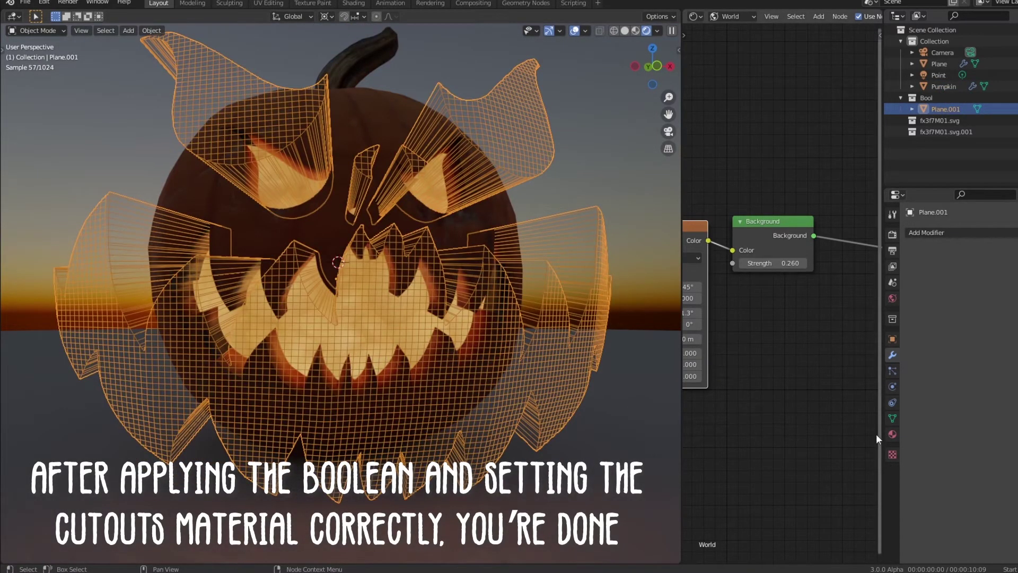
pyautogui.press('Return')
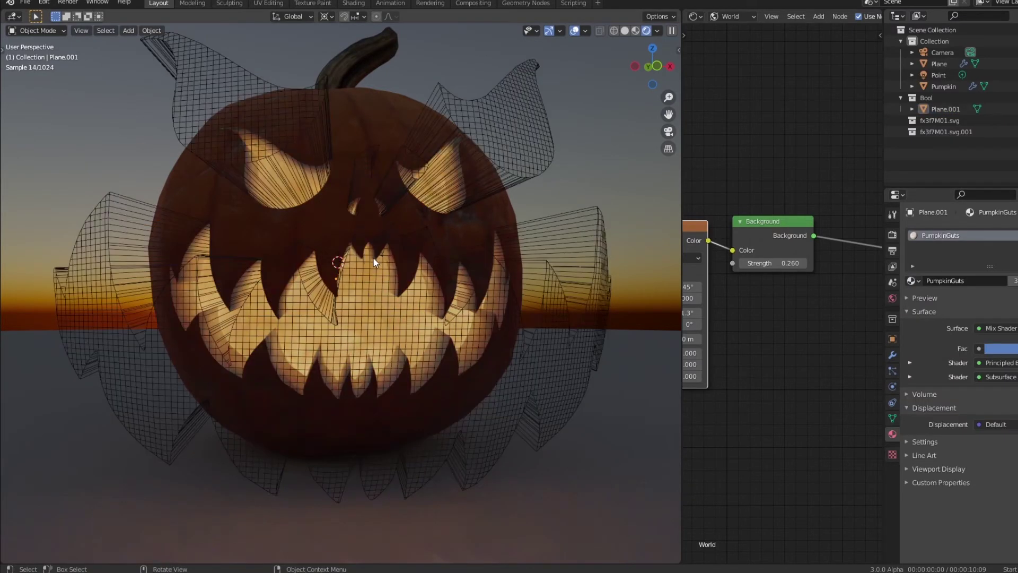
pyautogui.click(575, 31)
pyautogui.moveTo(358, 203)
pyautogui.mouseDown(button='middle')
pyautogui.moveTo(443, 265)
pyautogui.moveTo(489, 271)
pyautogui.mouseUp(button='middle')
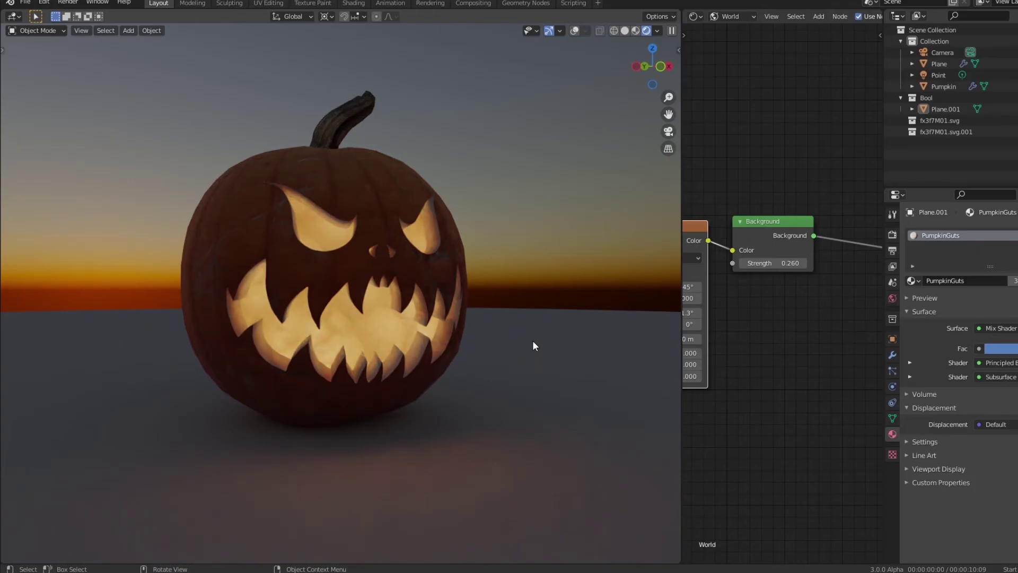